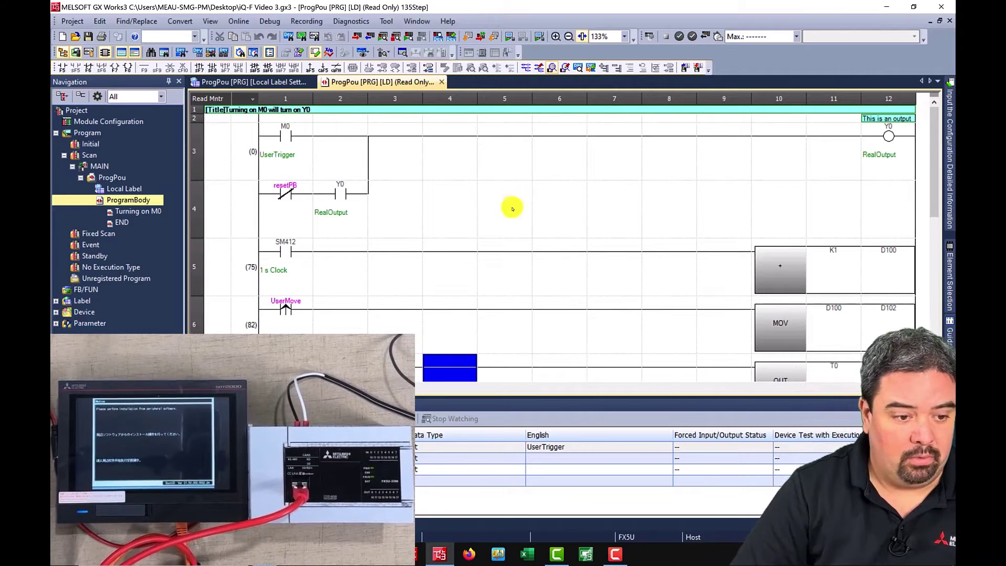
# Inspect the M0 and resetPB contacts in rungs 3–4, then bring up the ladder mode list
pyautogui.click(512, 209)
pyautogui.click(431, 139)
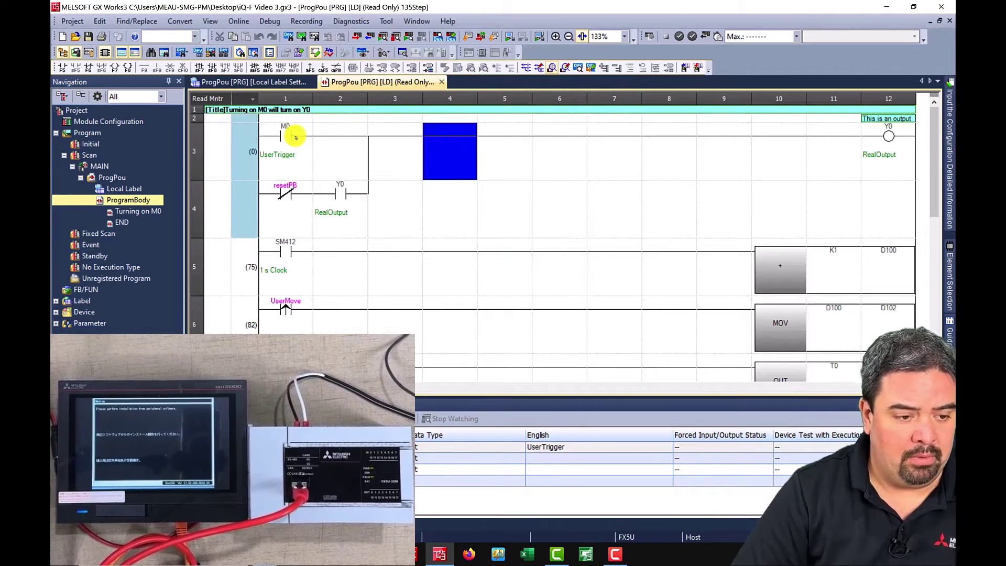
pyautogui.click(283, 129)
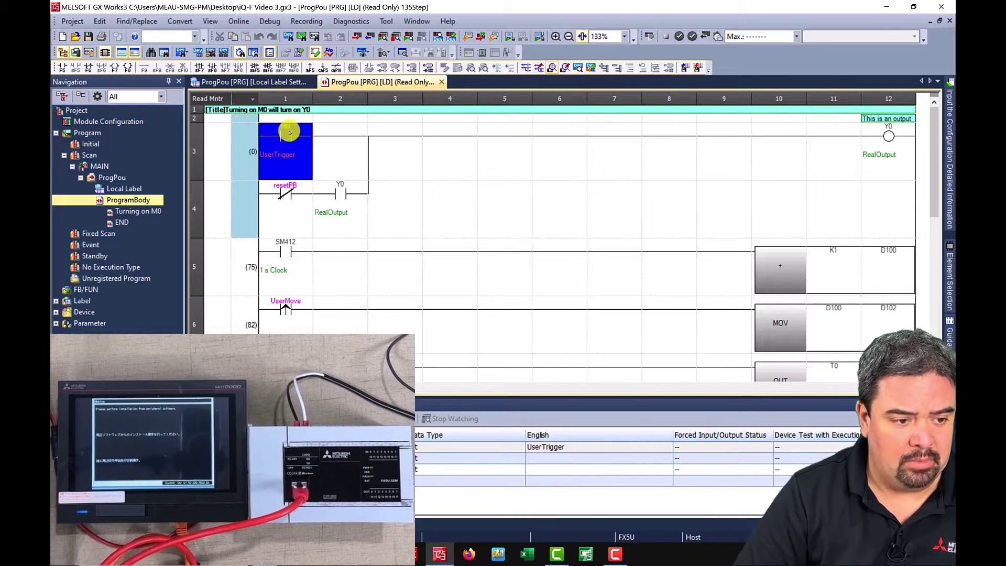
pyautogui.press('Right')
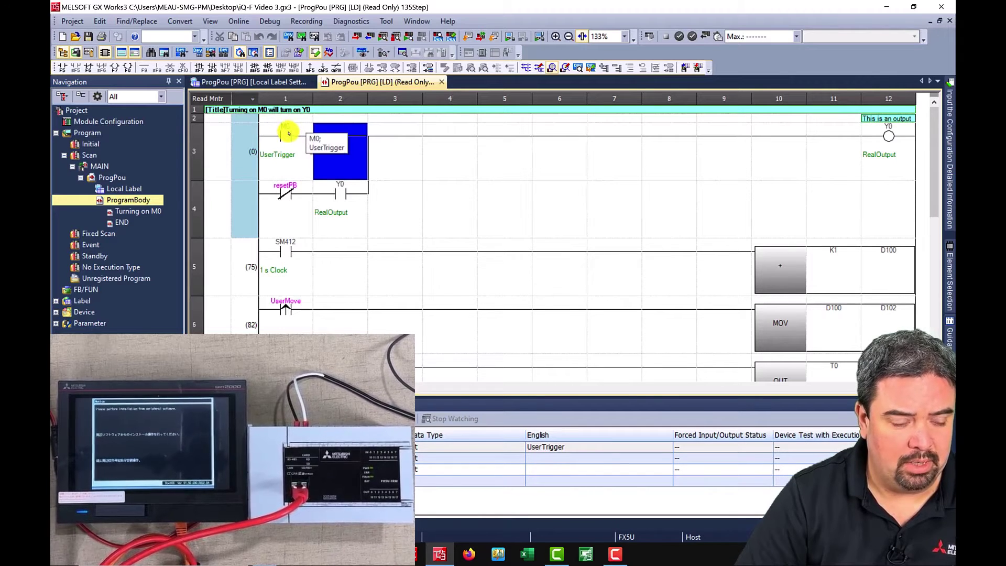
pyautogui.click(284, 192)
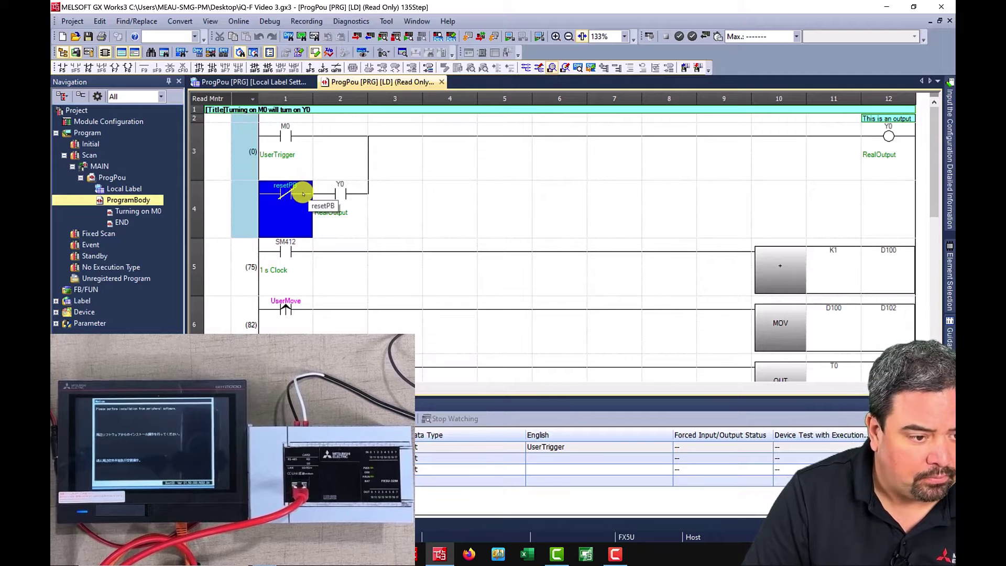
pyautogui.click(220, 98)
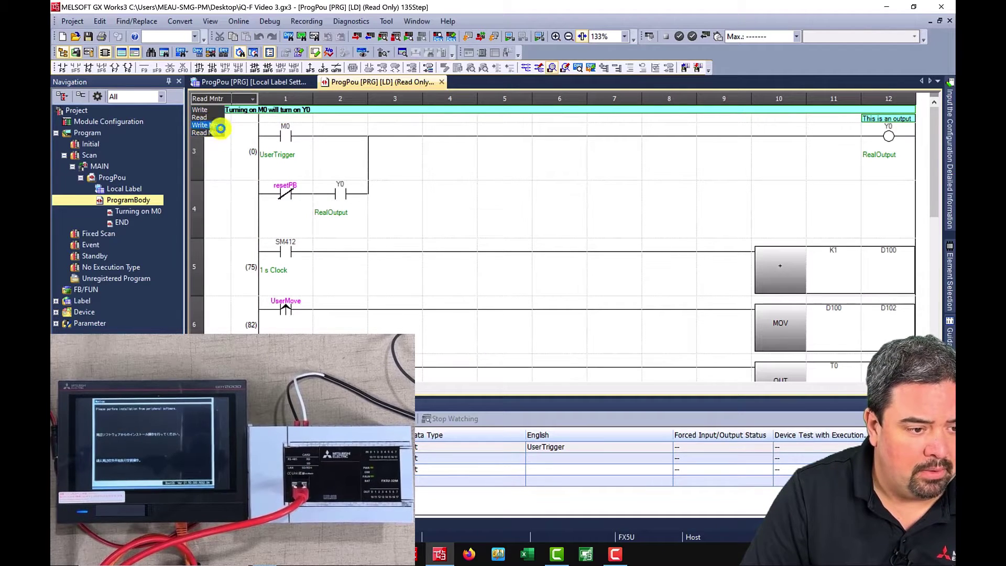
# Switch to Write Mntr mode and insert a normally closed M1 contact before resetPB in rung 4
pyautogui.press('Return')
pyautogui.click(511, 309)
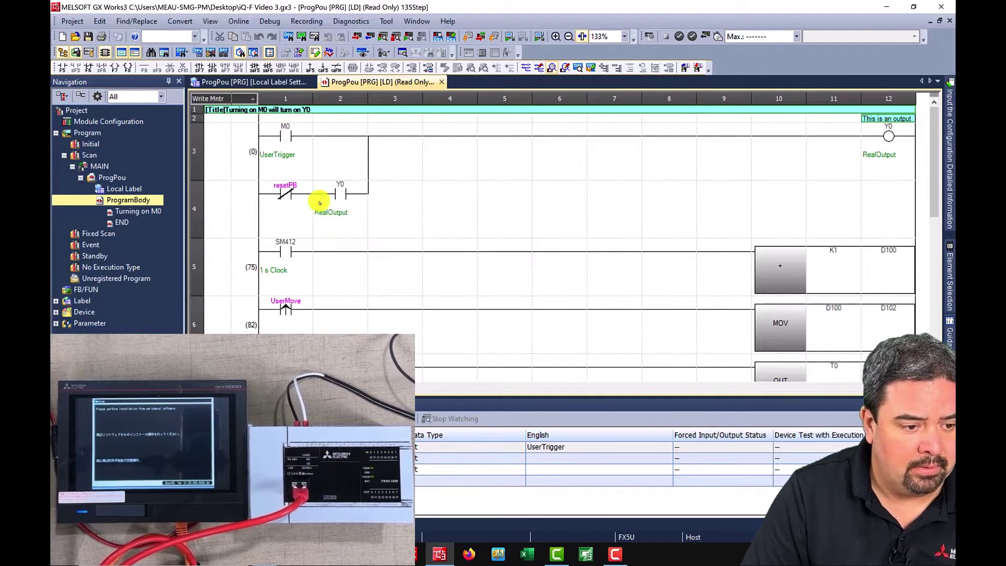
pyautogui.click(285, 194)
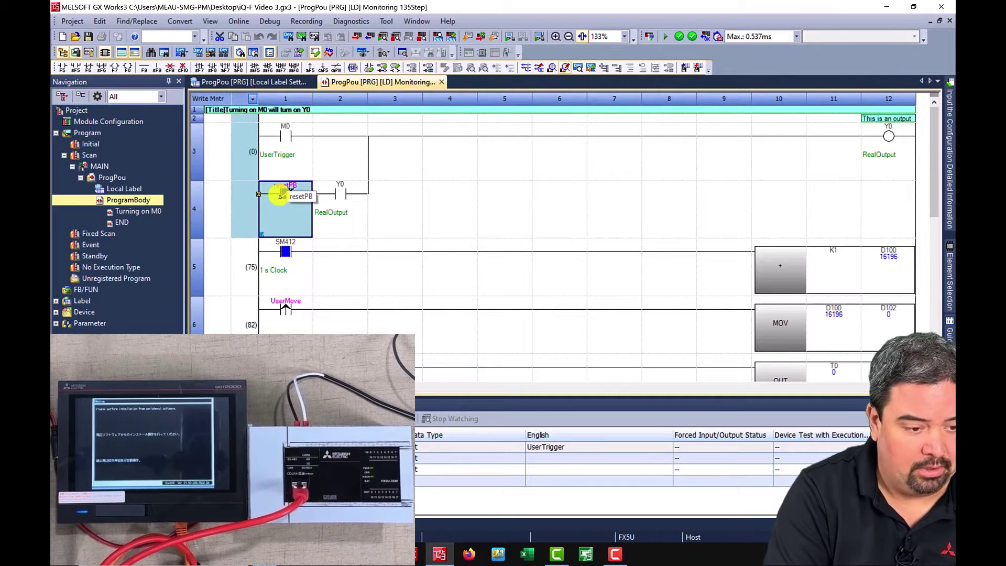
pyautogui.press('ctrl+Insert')
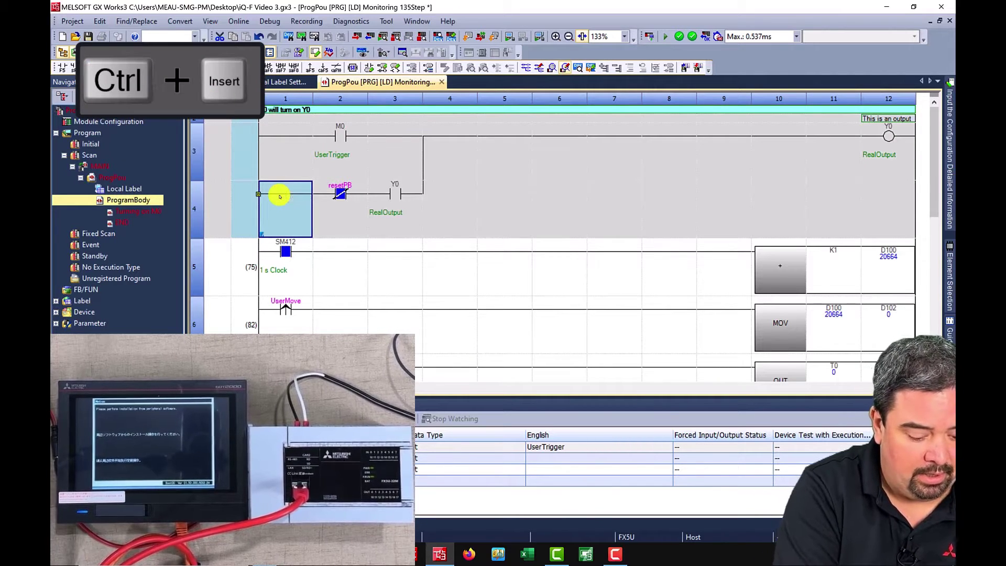
pyautogui.doubleClick(280, 196)
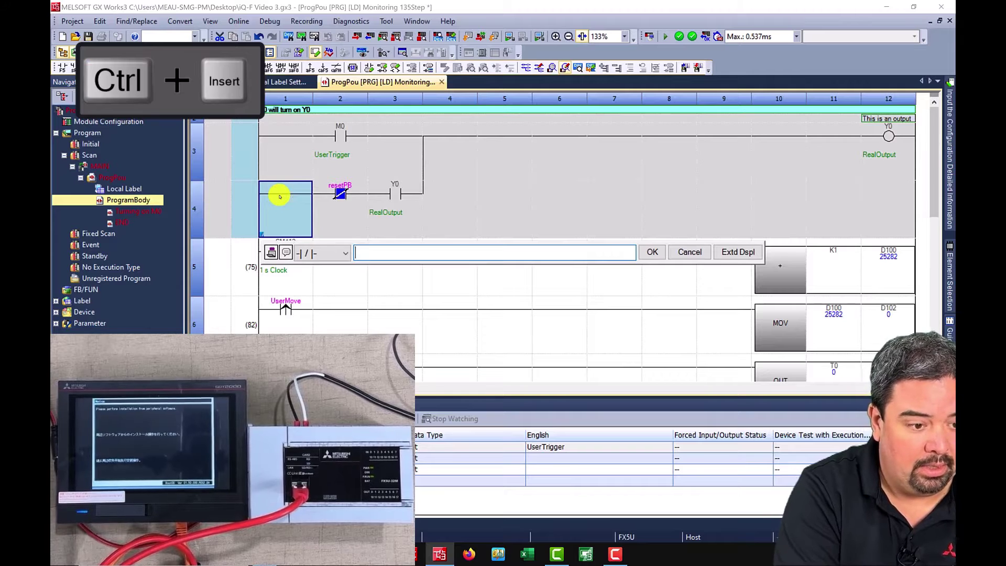
pyautogui.press('F6')
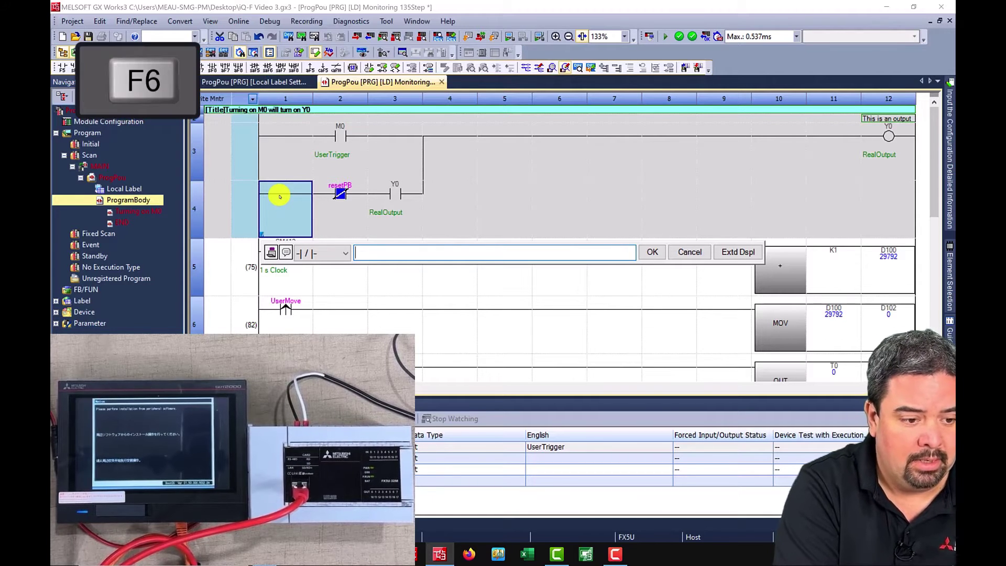
pyautogui.press('Return')
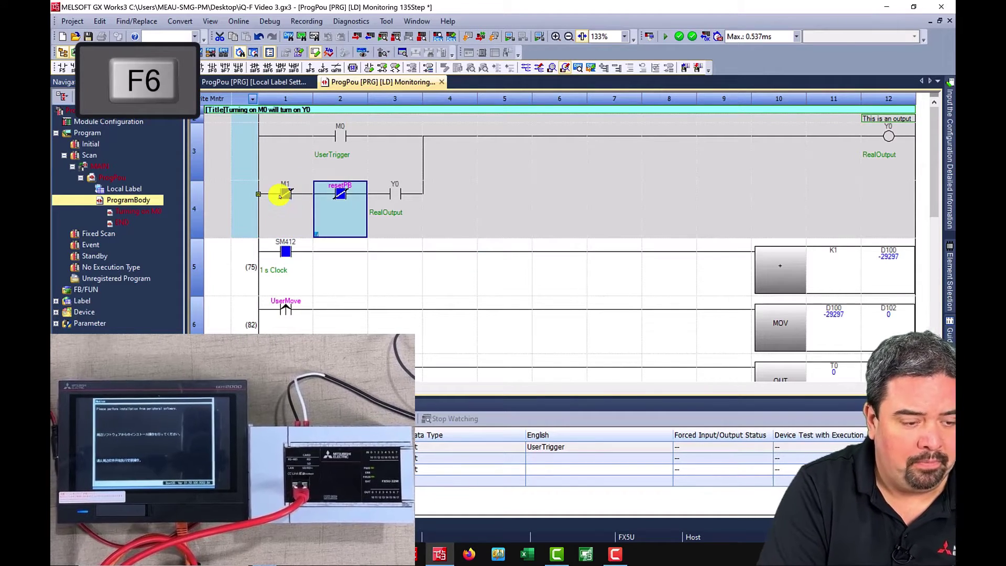
# Write the M1 contact edit to the running PLC as an online program change
pyautogui.click(280, 196)
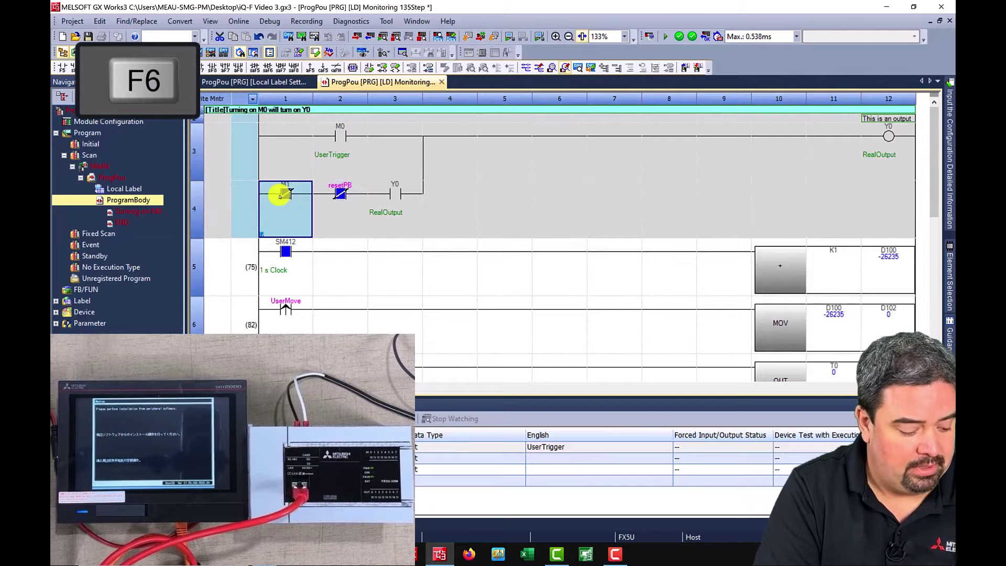
pyautogui.hotkey('shift', 'F4')
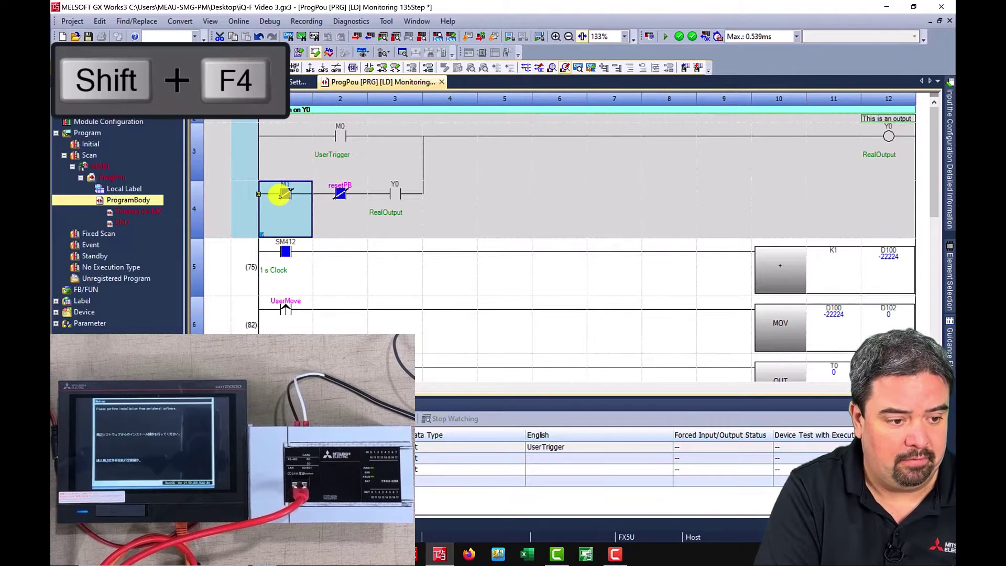
pyautogui.press('Return')
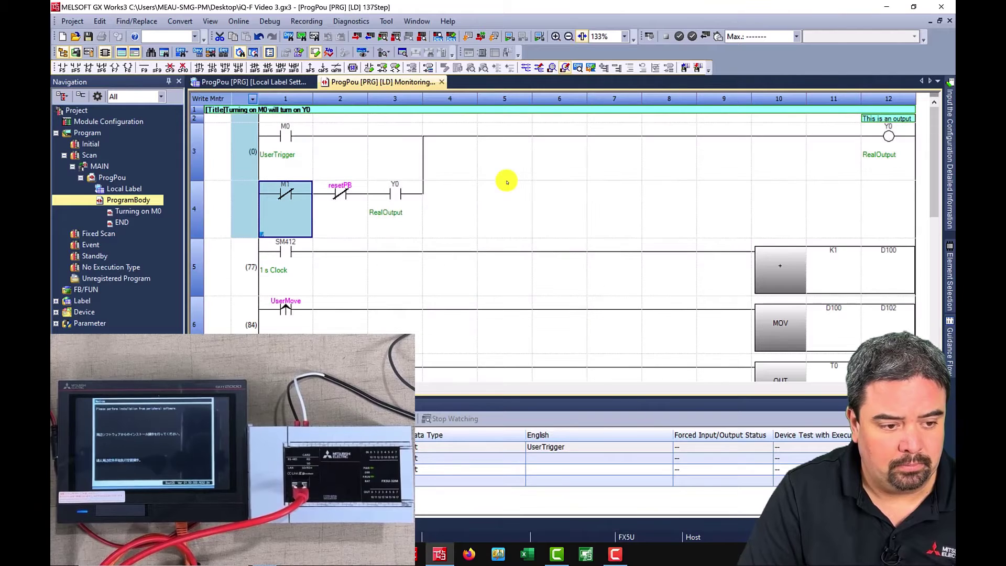
pyautogui.click(513, 179)
pyautogui.click(383, 36)
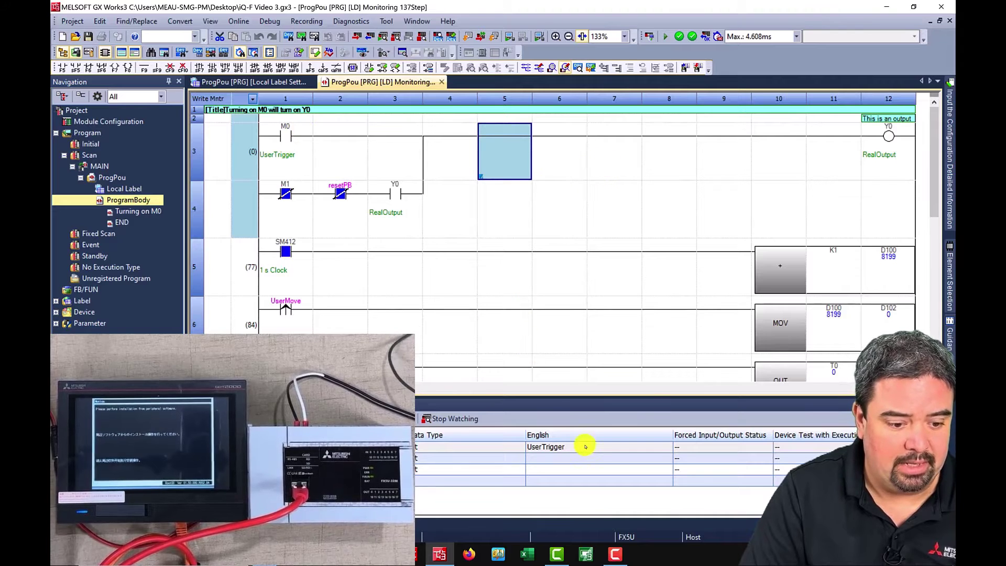
pyautogui.click(586, 555)
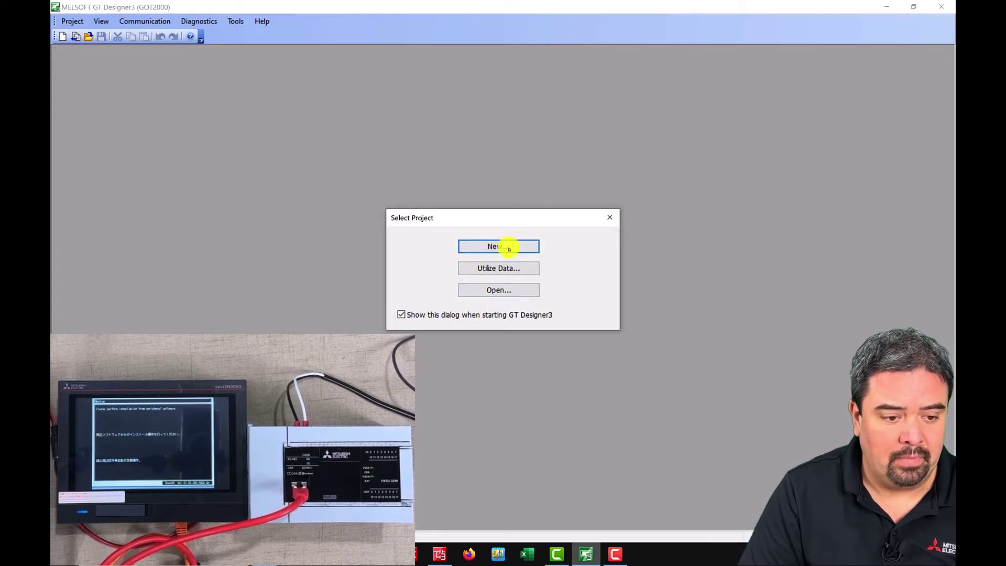
# Begin a new GOT project with GOT type GT25**-W (800x480) confirmed
pyautogui.click(509, 248)
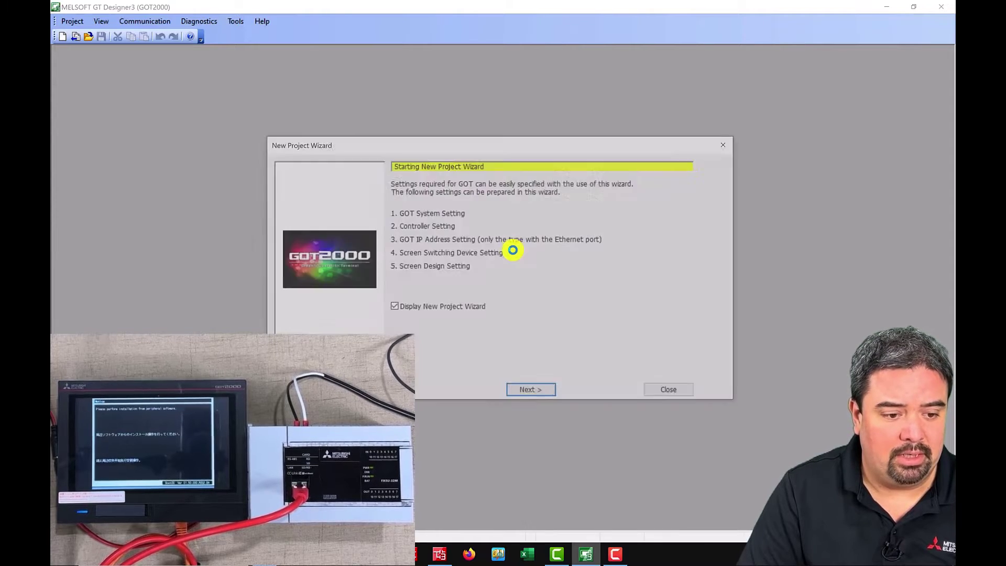
pyautogui.click(552, 394)
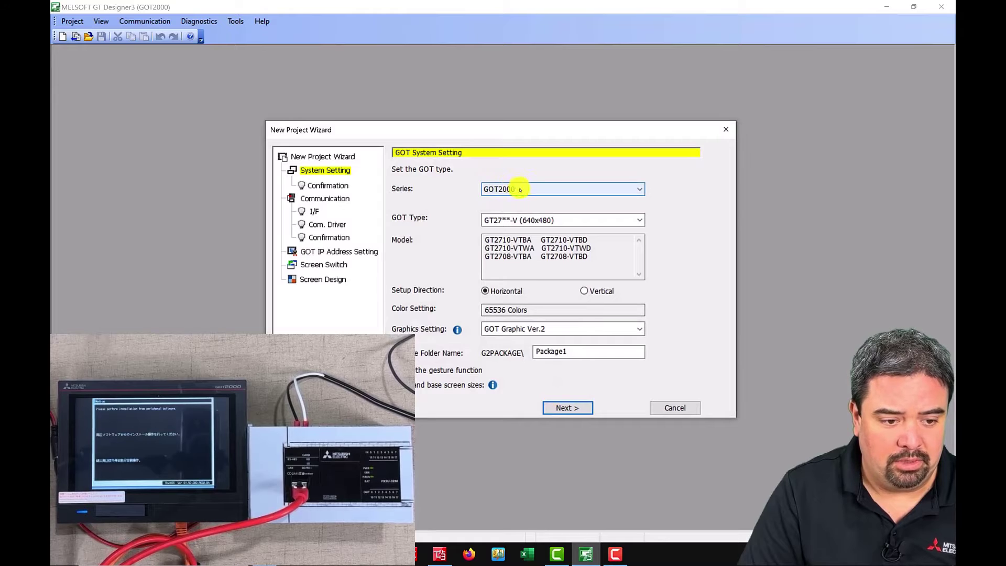
pyautogui.click(555, 220)
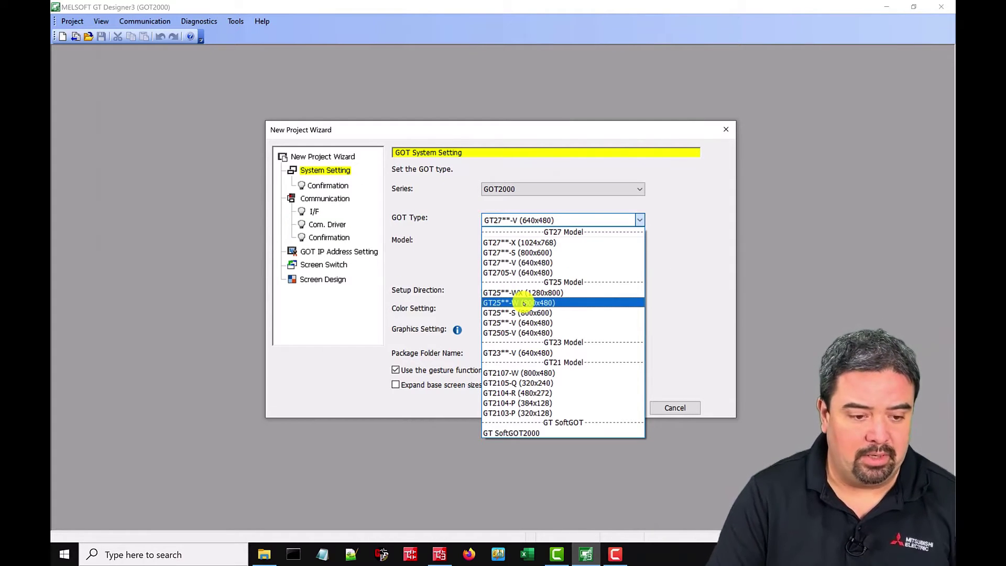
pyautogui.click(526, 304)
pyautogui.click(568, 407)
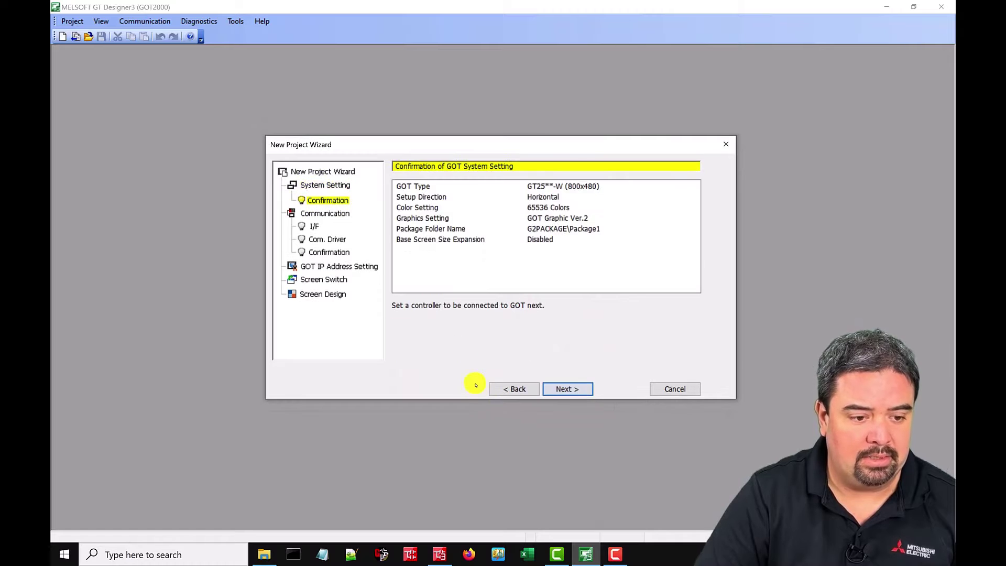
pyautogui.click(590, 393)
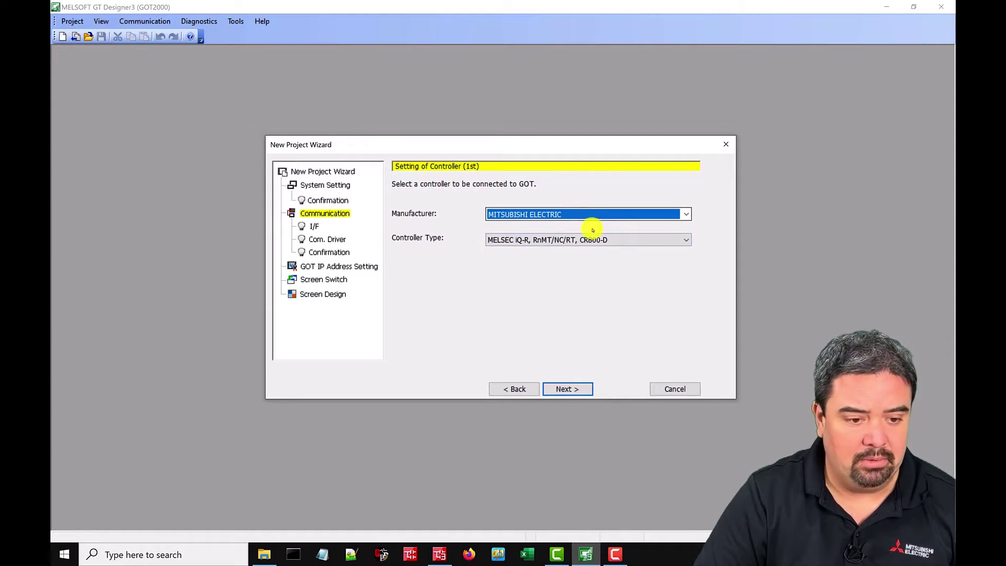
# Set the controller to MELSEC iQ-F over Ethernet:Multi, keeping the default driver and IP settings
pyautogui.click(614, 239)
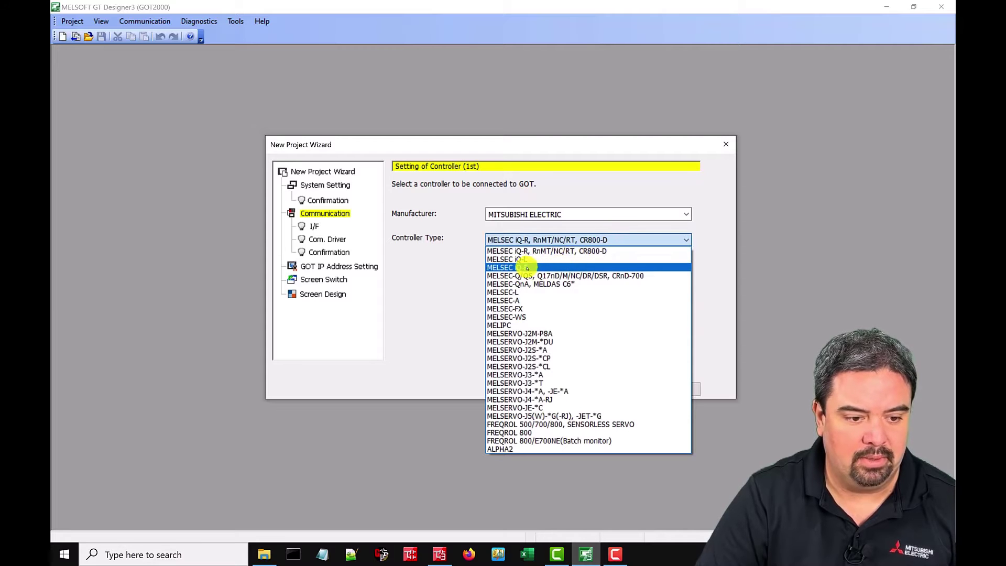
pyautogui.click(559, 268)
pyautogui.click(565, 390)
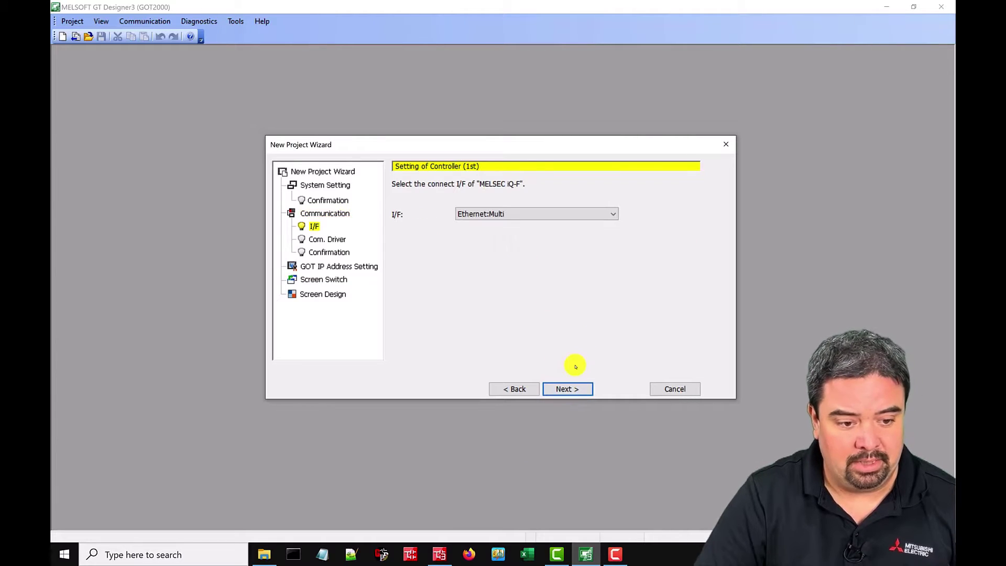
pyautogui.click(576, 389)
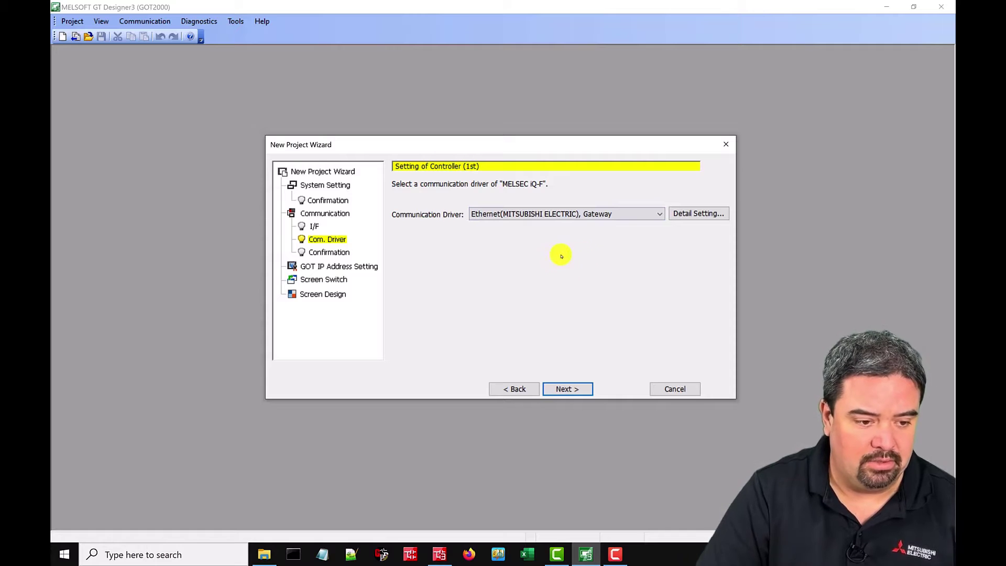
pyautogui.click(574, 388)
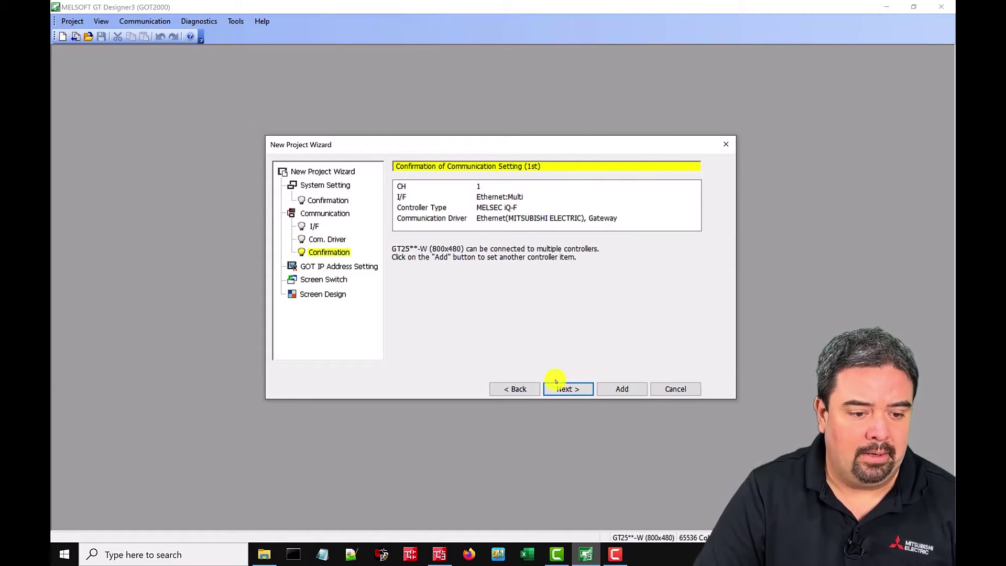
pyautogui.click(573, 389)
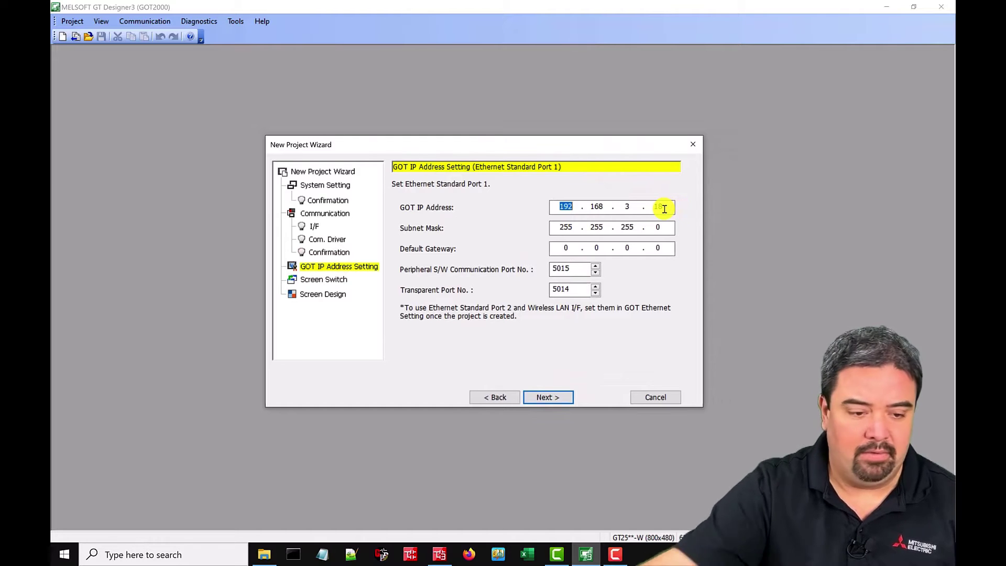
pyautogui.click(559, 397)
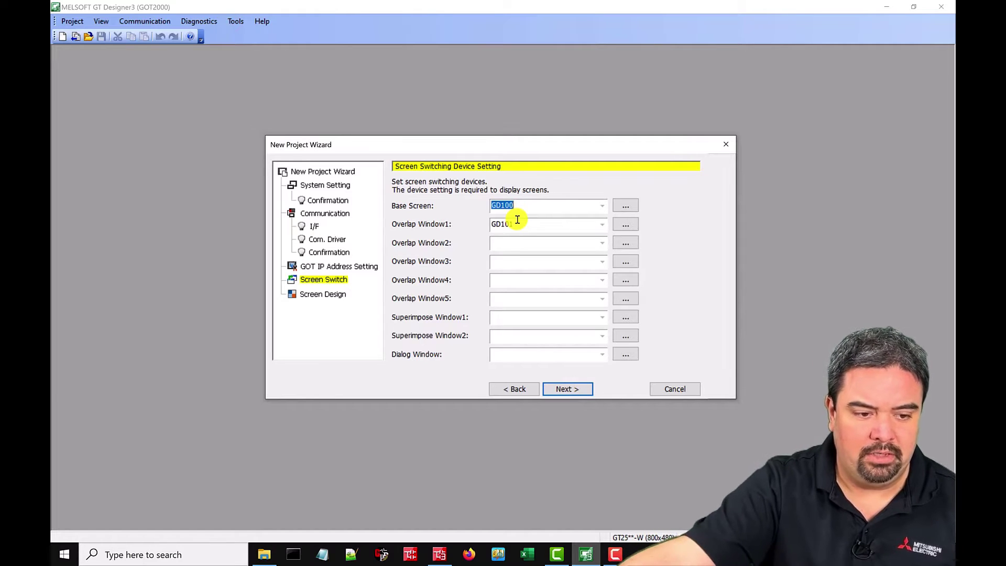
# Use GD100/GD101 for screen switching, keep the first design theme, and finish the project
pyautogui.click(499, 206)
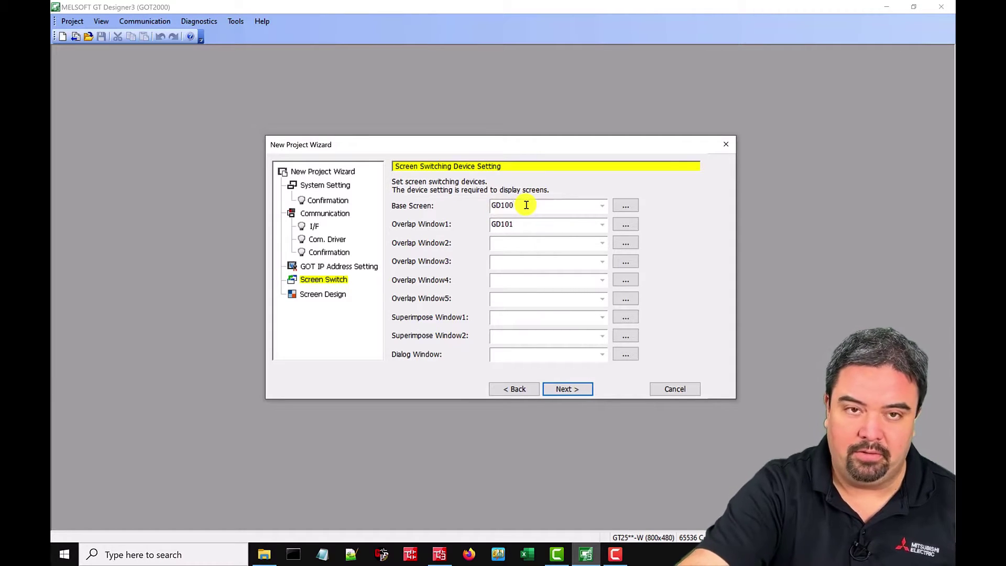
pyautogui.click(576, 391)
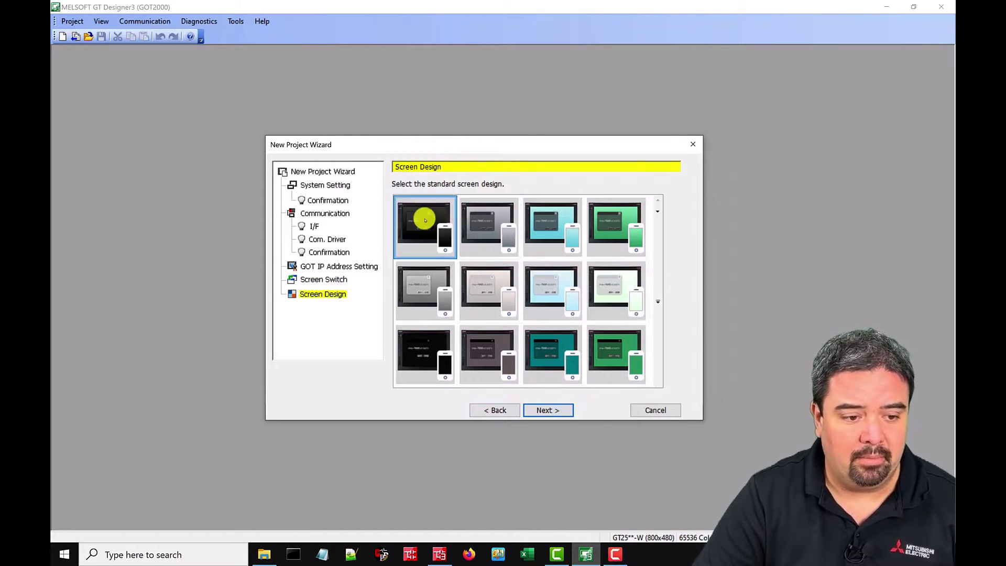
pyautogui.click(549, 411)
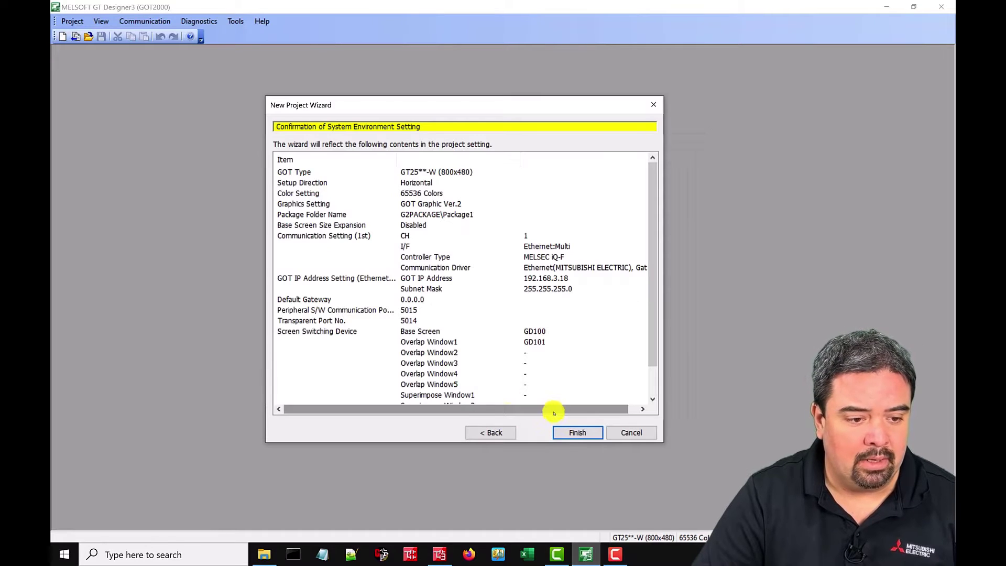
pyautogui.click(573, 432)
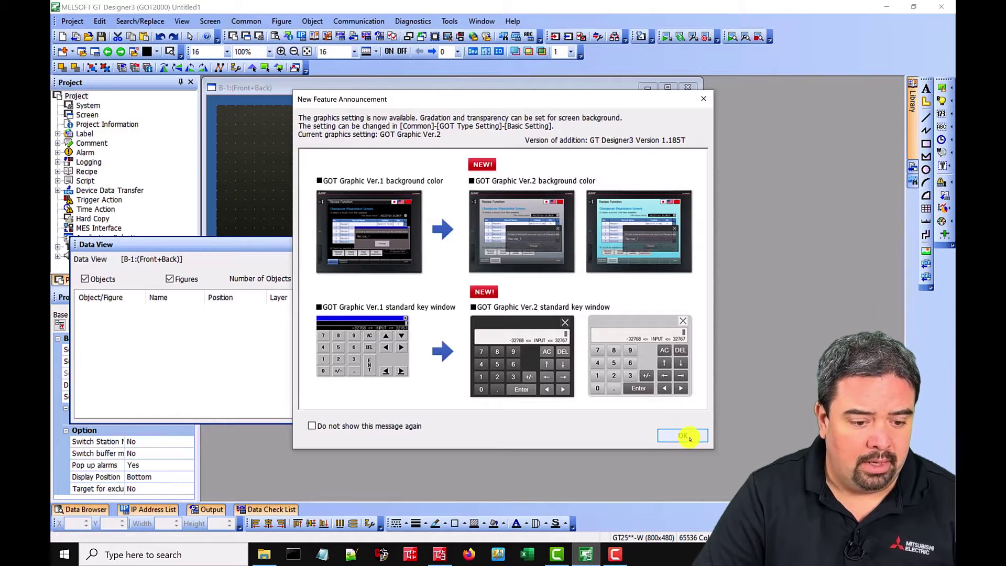
# Dismiss the new feature notice and dock the Data View panel at the bottom on auto-hide
pyautogui.click(681, 435)
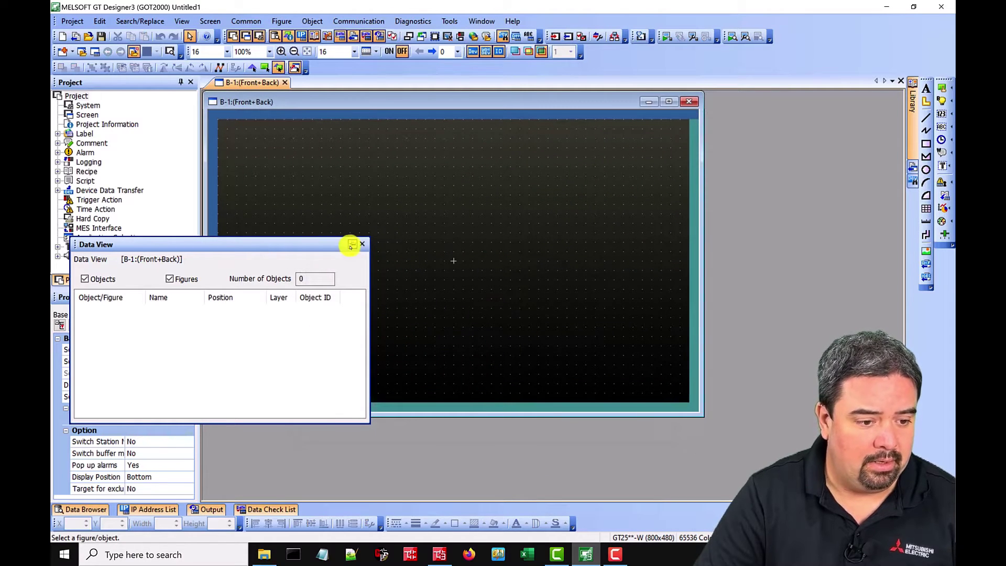
pyautogui.moveTo(310, 243); pyautogui.dragTo(478, 483)
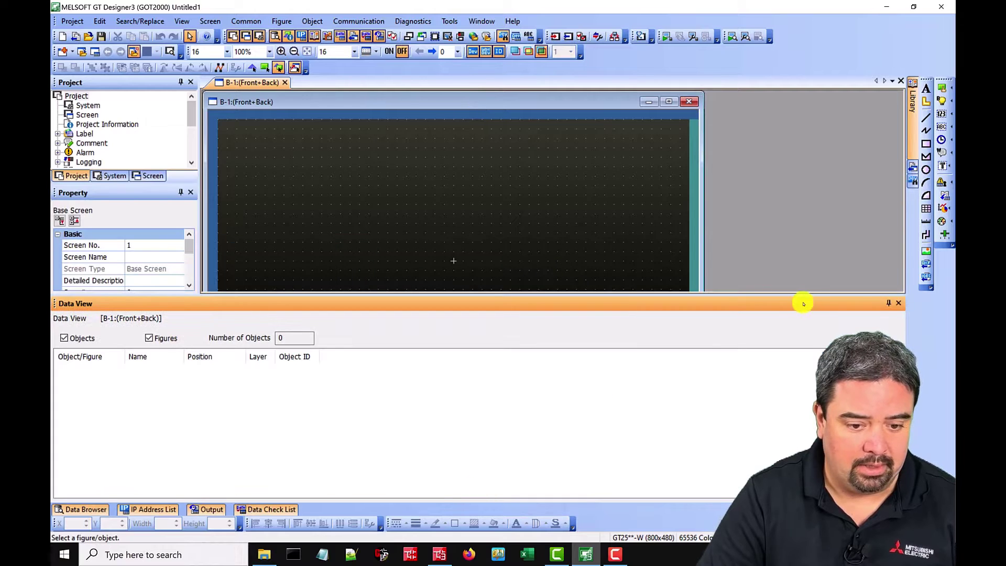
pyautogui.click(889, 304)
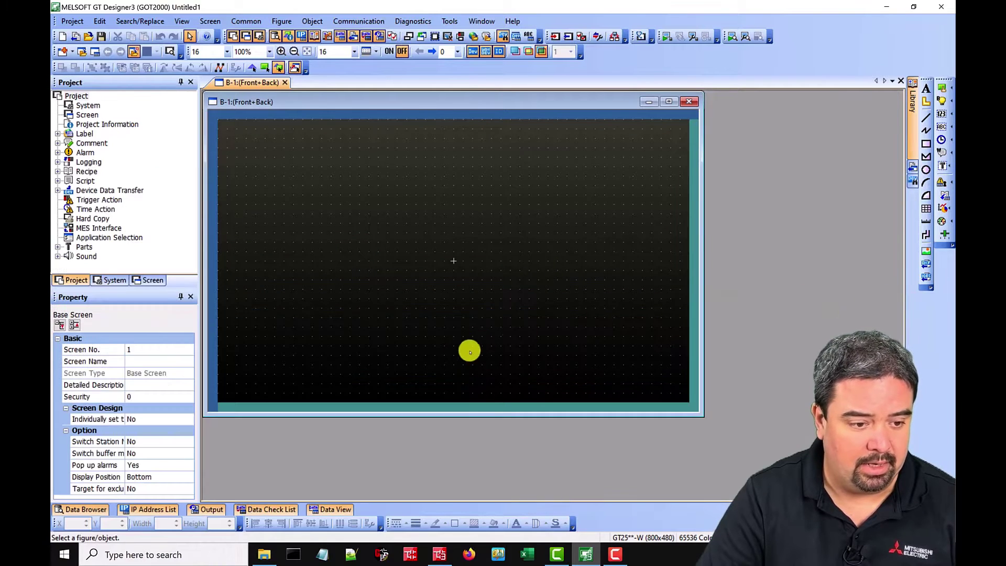
pyautogui.click(947, 88)
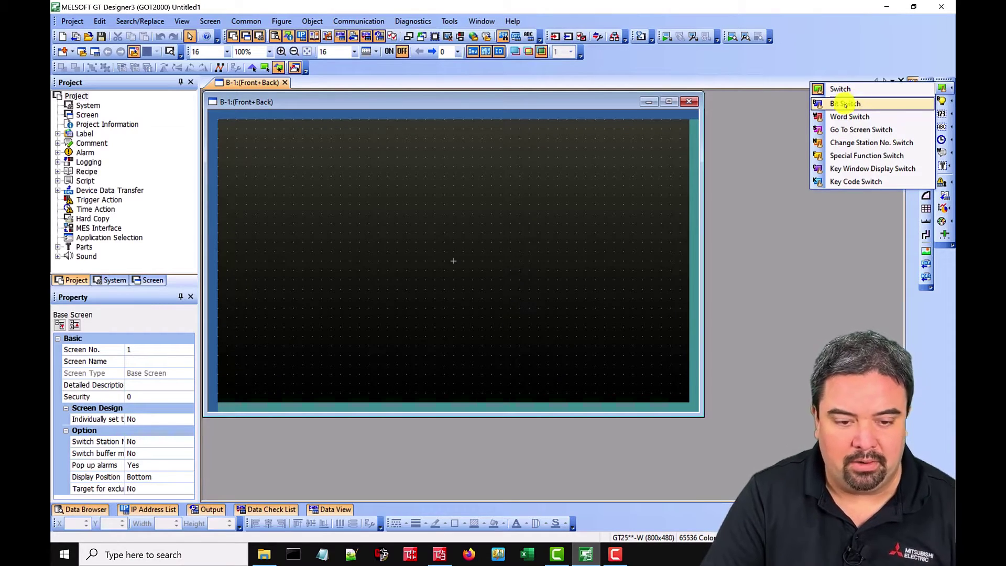
# Draw a bit switch on device M0 with Momentary action and a Bit-ON/OFF lamp
pyautogui.click(842, 104)
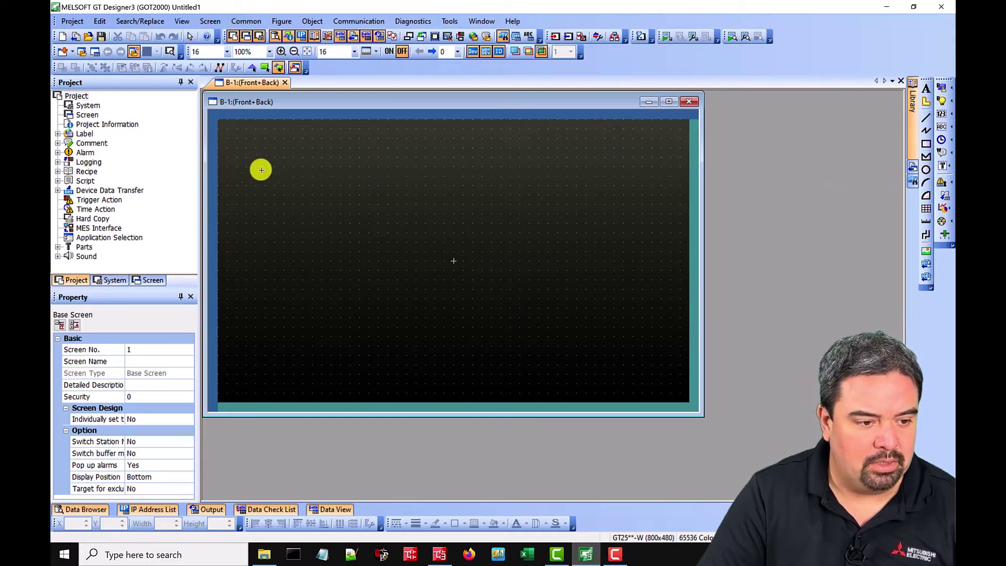
pyautogui.moveTo(285, 158); pyautogui.dragTo(338, 199)
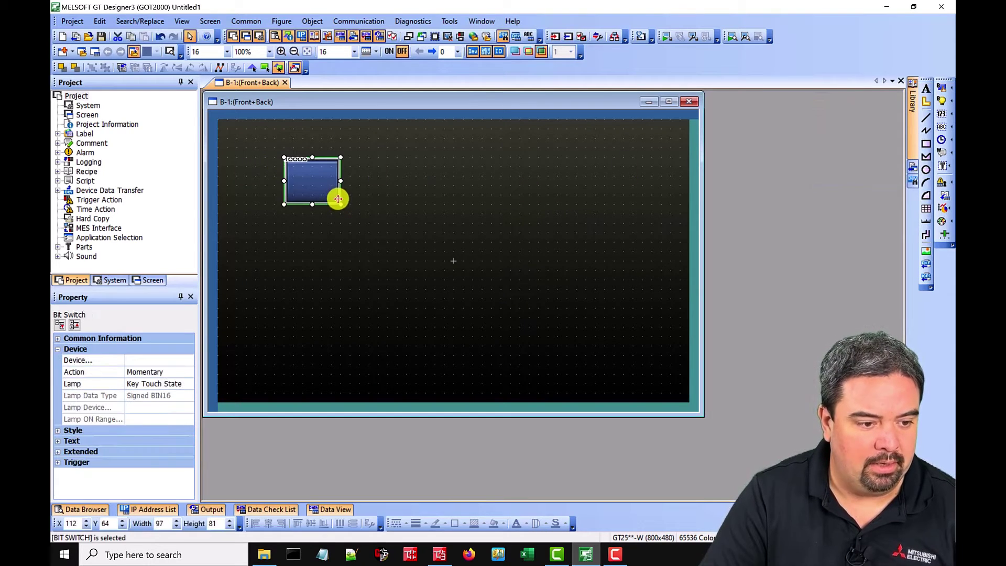
pyautogui.doubleClick(315, 181)
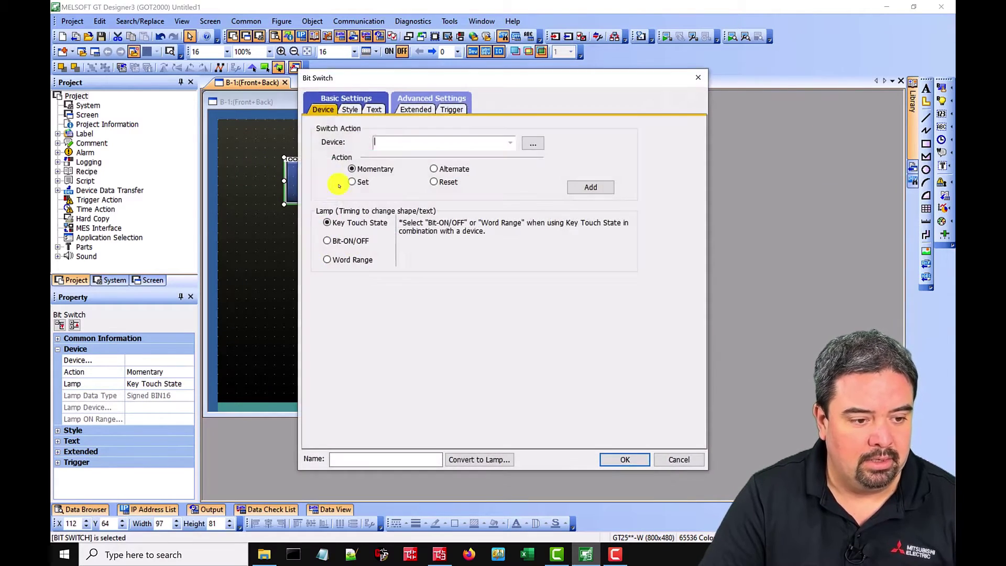
pyautogui.click(404, 145)
pyautogui.write('M0')
pyautogui.click(426, 141)
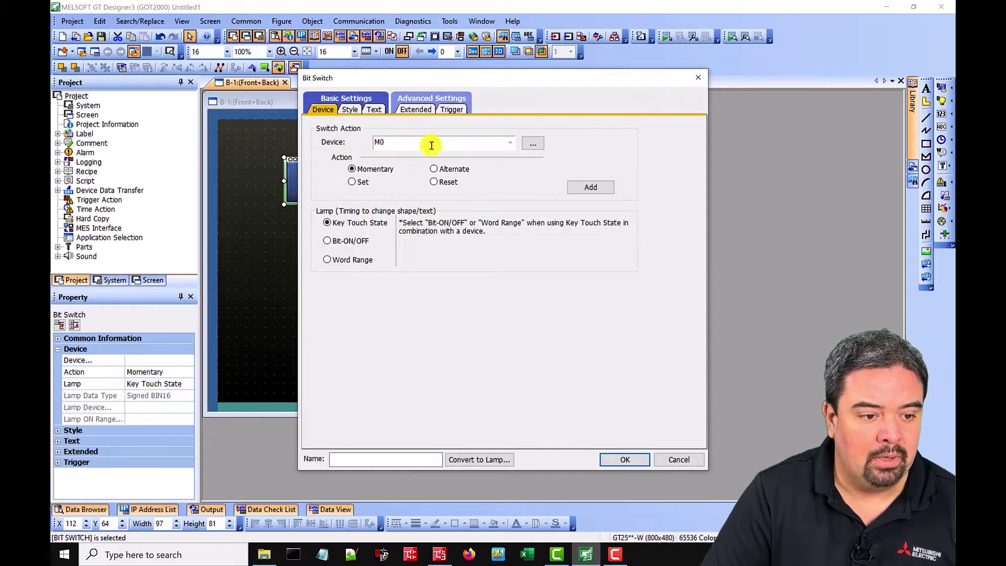
pyautogui.click(342, 240)
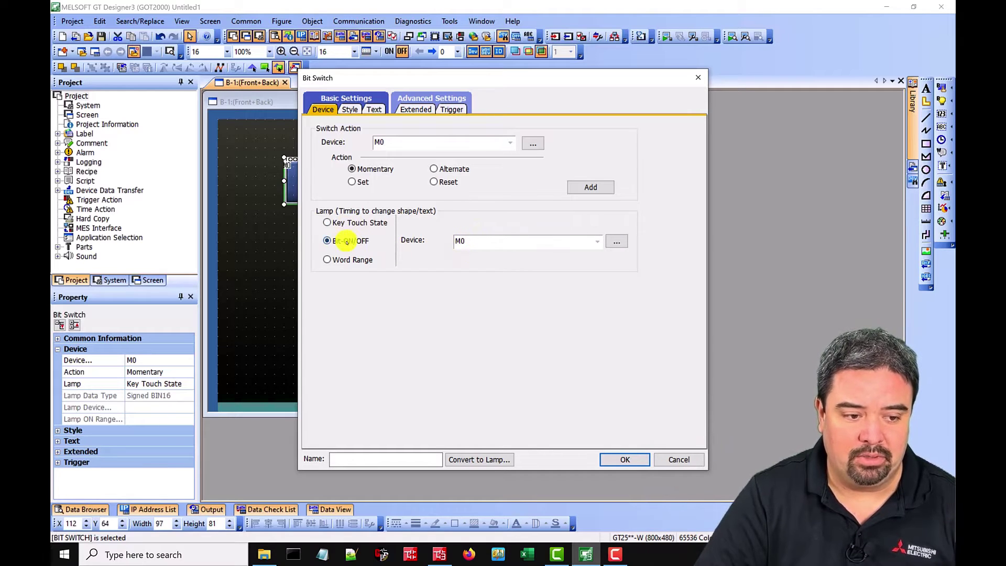
# Return the switch lamp to Key Touch State and place a bit lamp beside the switch
pyautogui.click(357, 222)
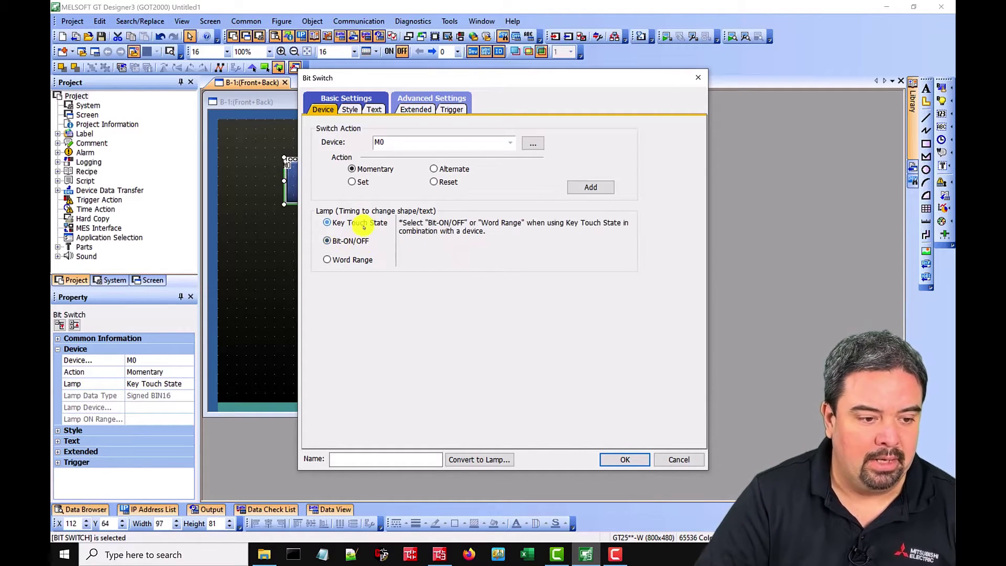
pyautogui.click(625, 459)
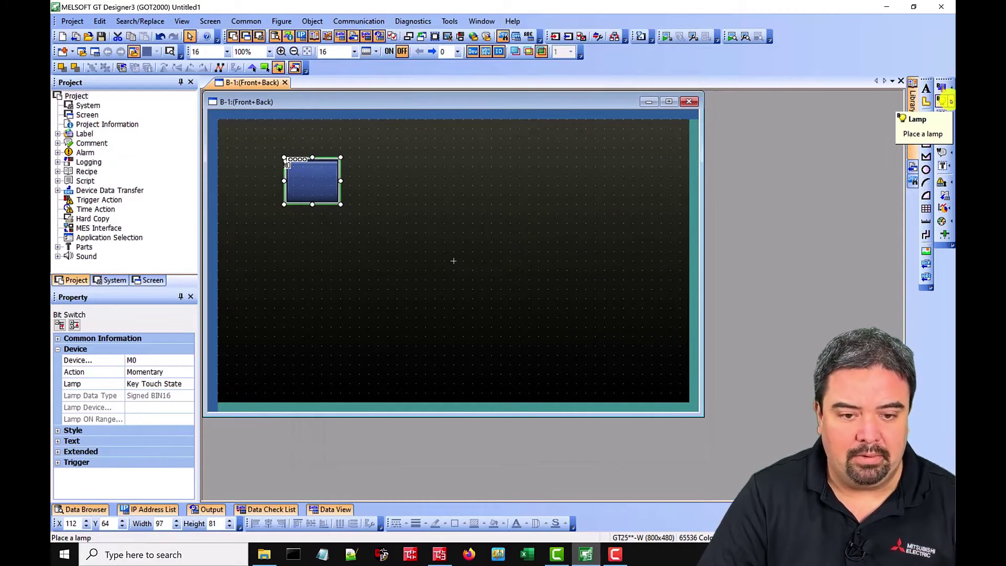
pyautogui.click(942, 101)
pyautogui.click(898, 101)
pyautogui.click(407, 166)
pyautogui.moveTo(423, 194); pyautogui.dragTo(453, 242)
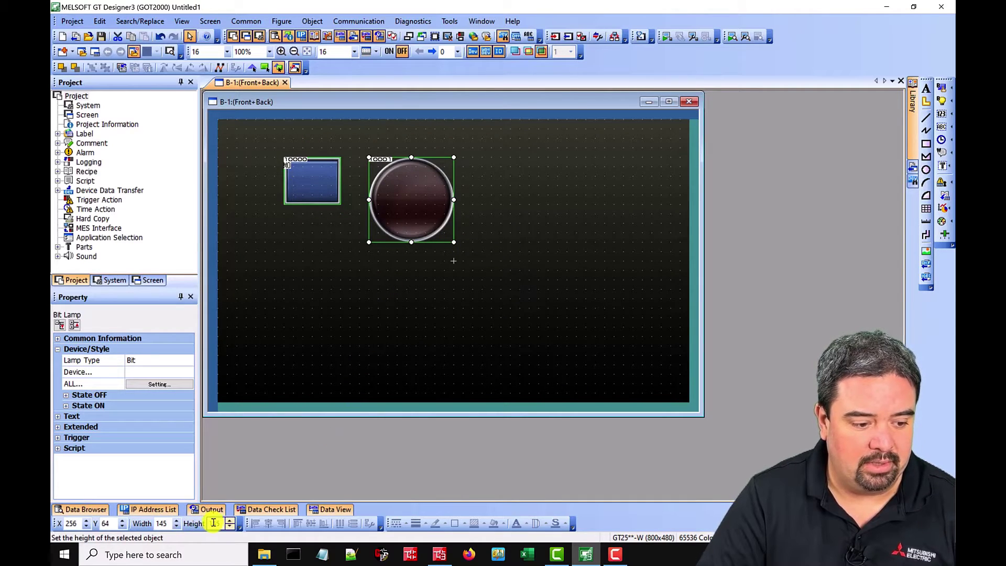
# Resize both the bit switch and the bit lamp to 90 by 90
pyautogui.click(299, 173)
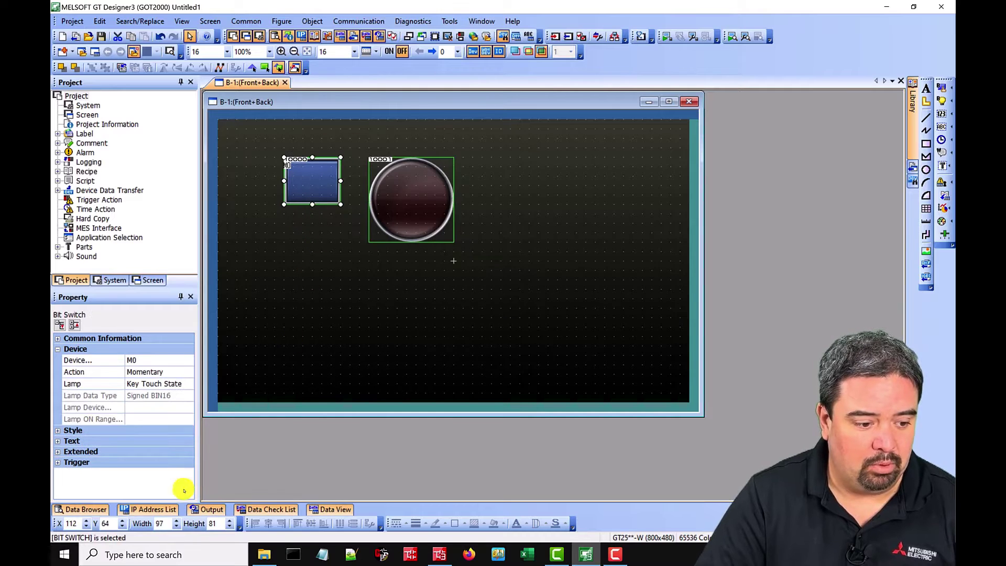
pyautogui.click(166, 524)
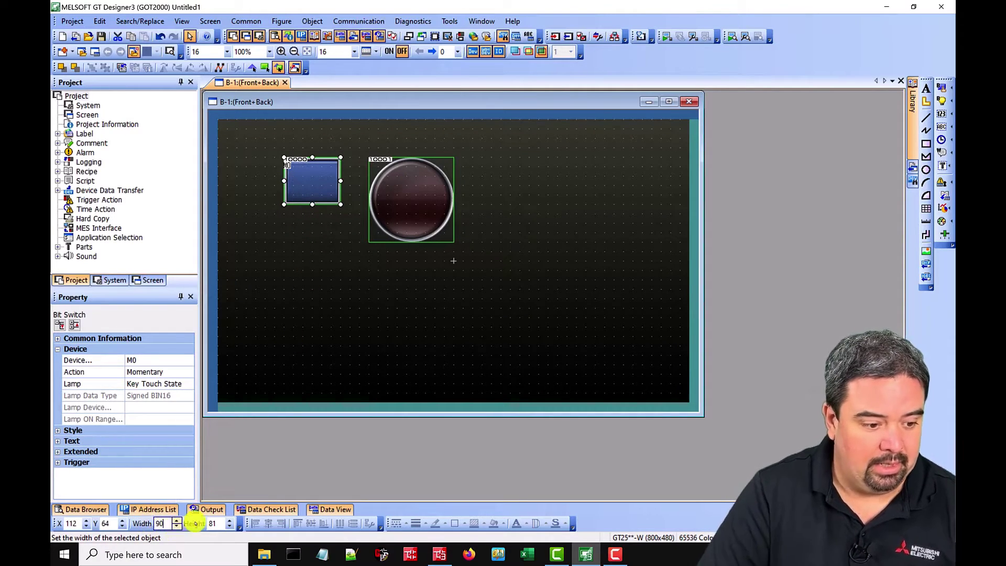
pyautogui.click(221, 524)
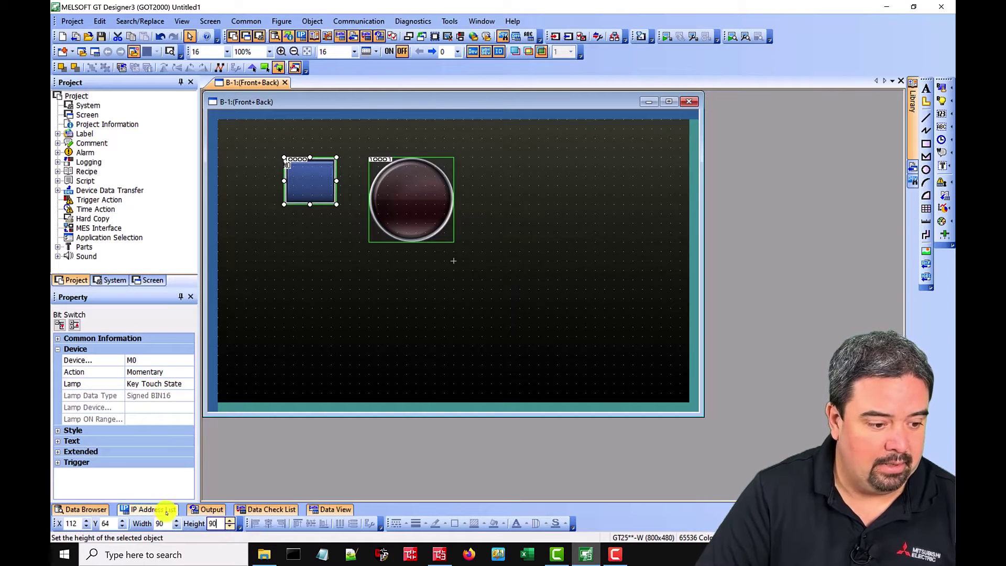
pyautogui.press('Return')
pyautogui.click(408, 210)
pyautogui.click(164, 524)
pyautogui.write('90')
pyautogui.click(215, 524)
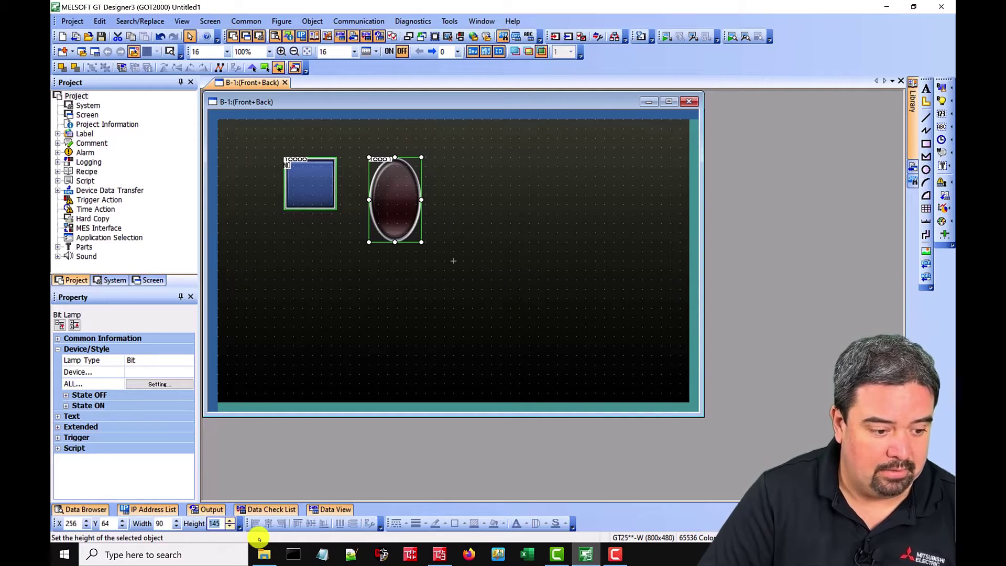
pyautogui.write('90')
pyautogui.press('Return')
# Set the bit lamp's device to Y0
pyautogui.click(372, 244)
pyautogui.click(402, 188)
pyautogui.doubleClick(402, 187)
pyautogui.click(410, 153)
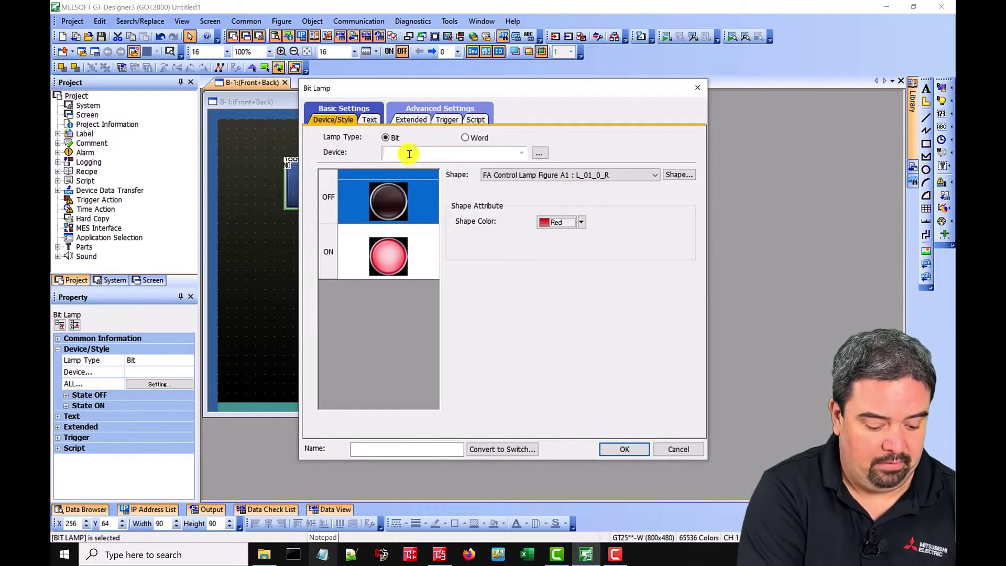
pyautogui.write('Y0')
pyautogui.click(516, 325)
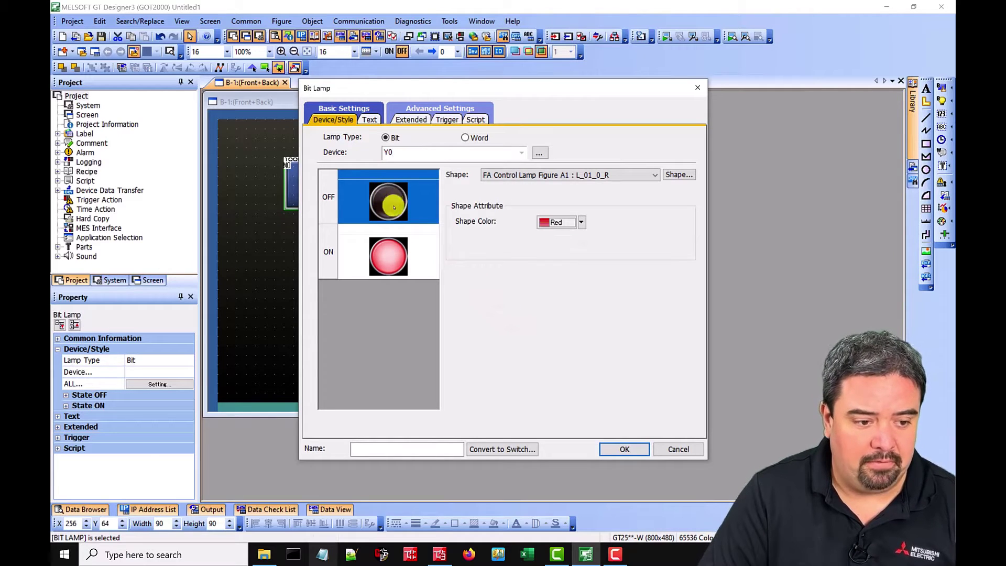
# Make the lamp's shape colour green for both ON and OFF states and confirm
pyautogui.click(390, 272)
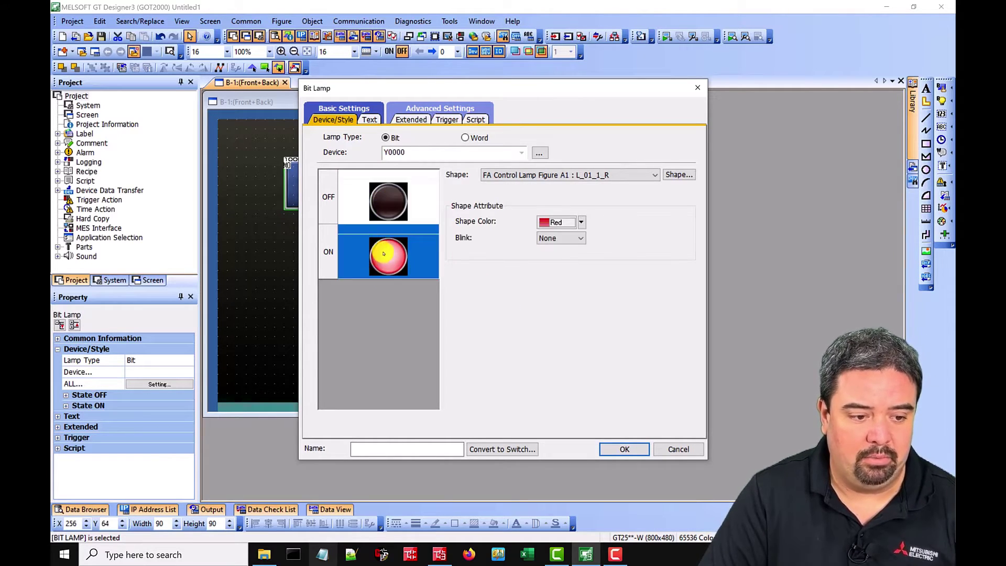
pyautogui.click(581, 223)
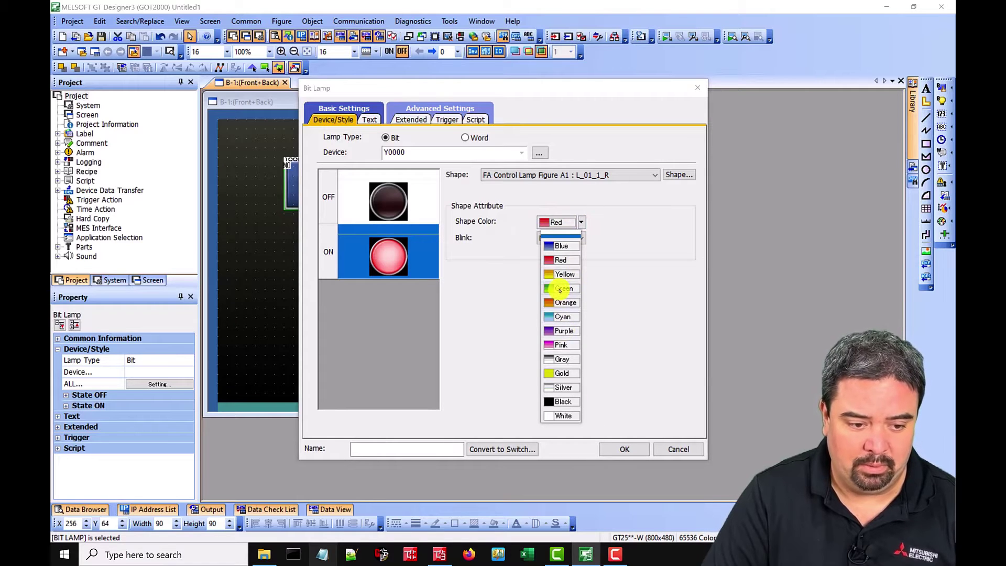
pyautogui.click(556, 297)
pyautogui.click(422, 194)
pyautogui.click(582, 223)
pyautogui.click(556, 298)
pyautogui.click(625, 450)
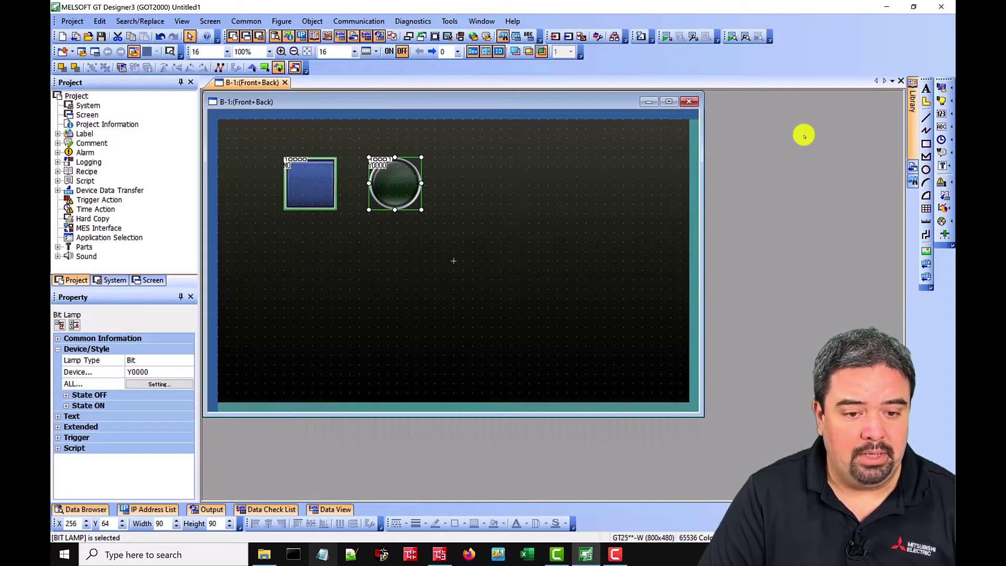
# Add a Y0 text label above the lamp and an M0 label above the switch
pyautogui.click(926, 89)
pyautogui.click(383, 132)
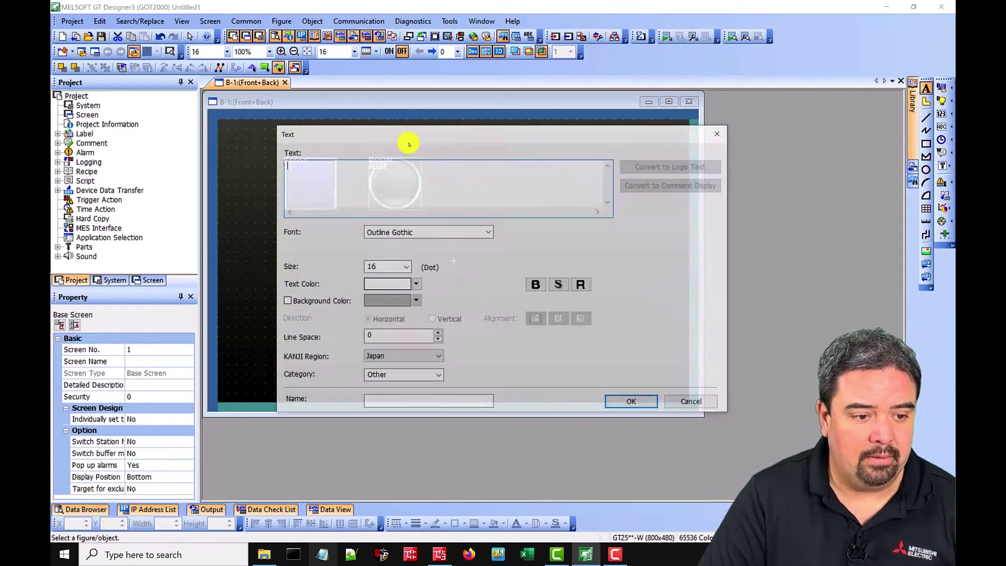
pyautogui.write('Y0')
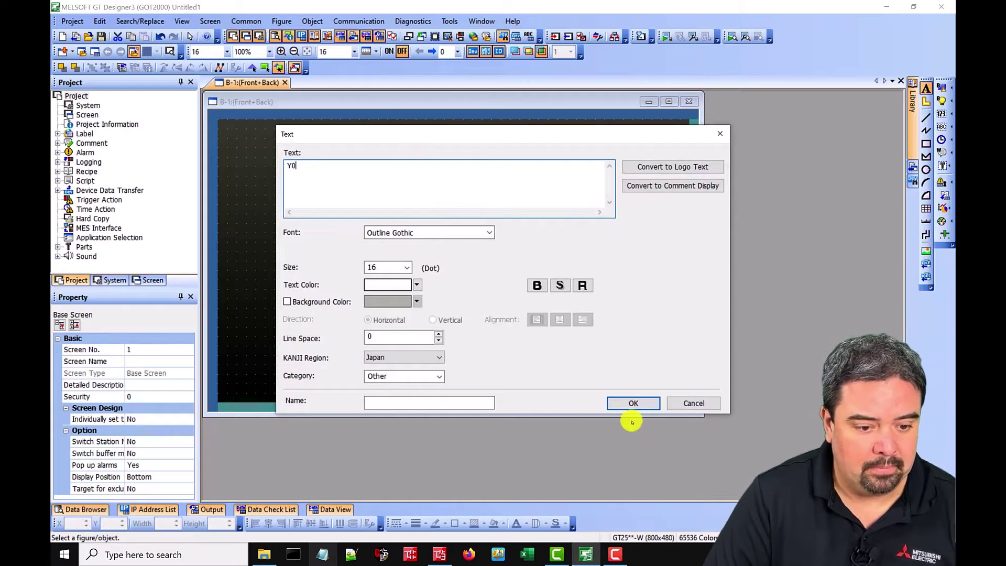
pyautogui.click(634, 403)
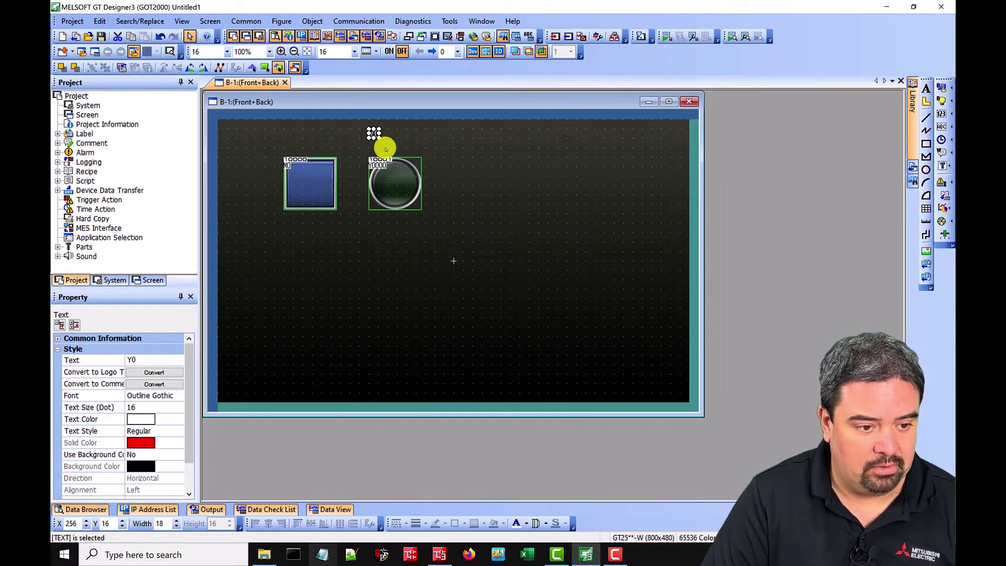
pyautogui.moveTo(374, 135); pyautogui.dragTo(289, 134)
pyautogui.doubleClick(290, 133)
pyautogui.write('M09')
pyautogui.press('BackSpace')
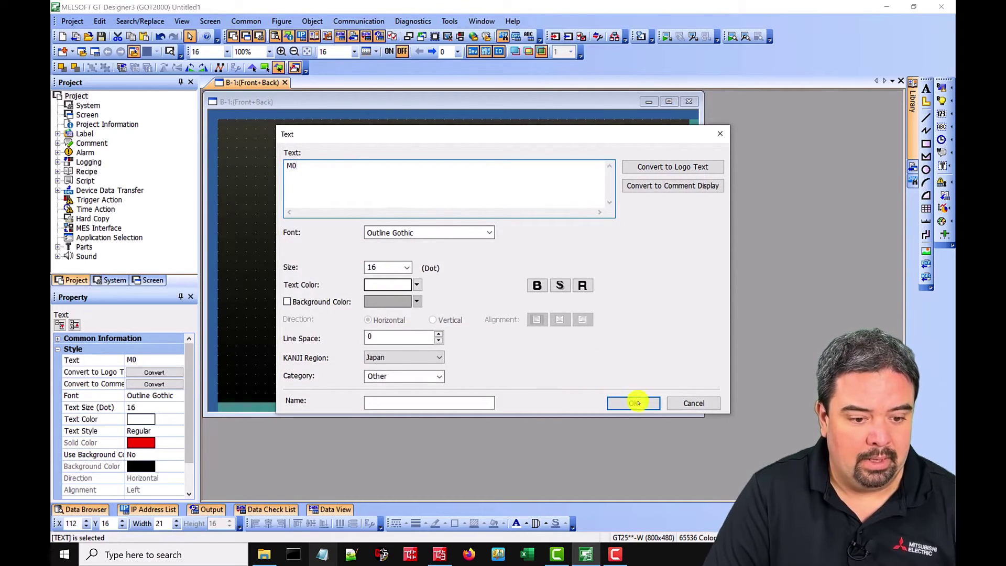
# Confirm the M0 label and caption the bit switch 'Start Y0 Output'
pyautogui.click(633, 403)
pyautogui.doubleClick(304, 185)
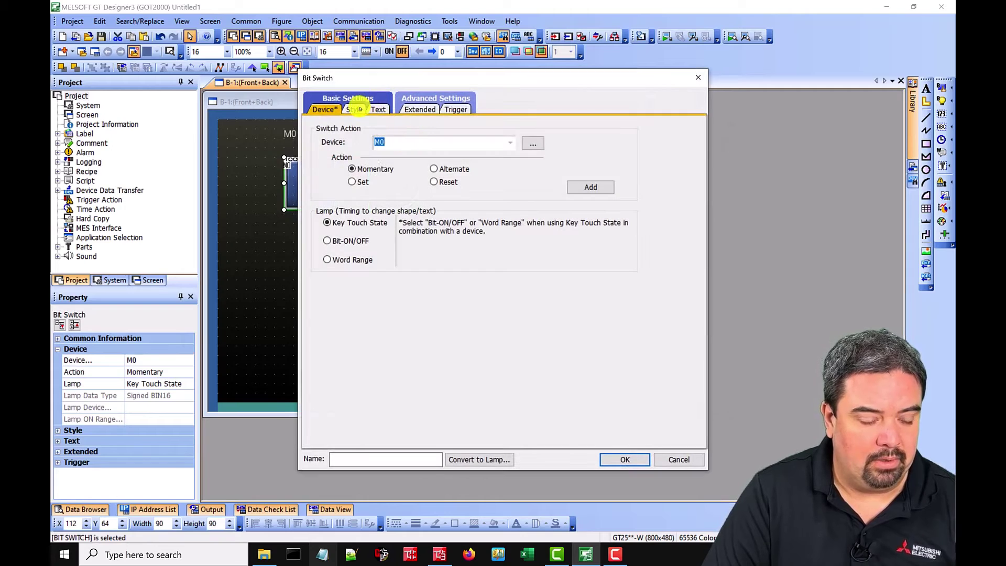
pyautogui.click(378, 110)
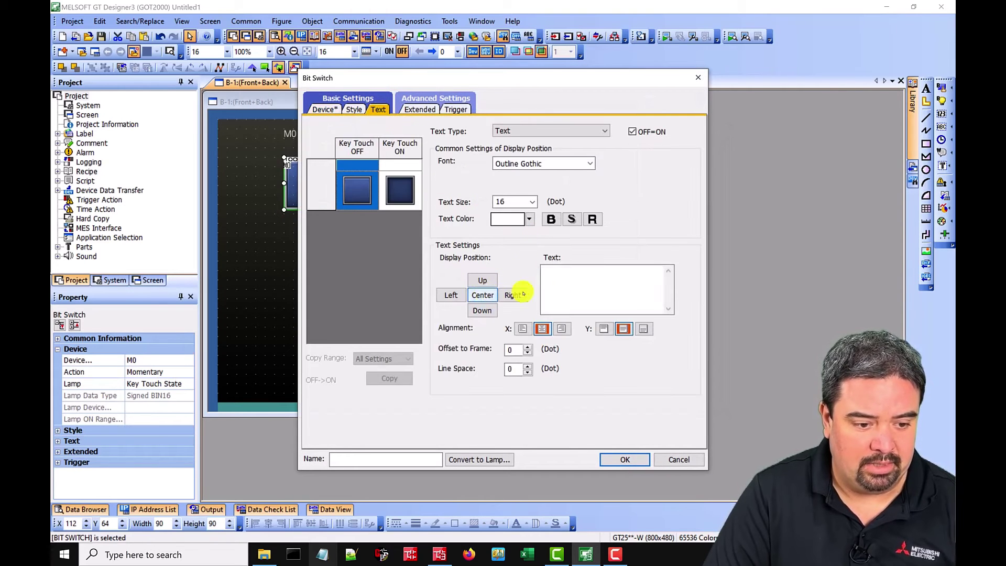
pyautogui.click(575, 281)
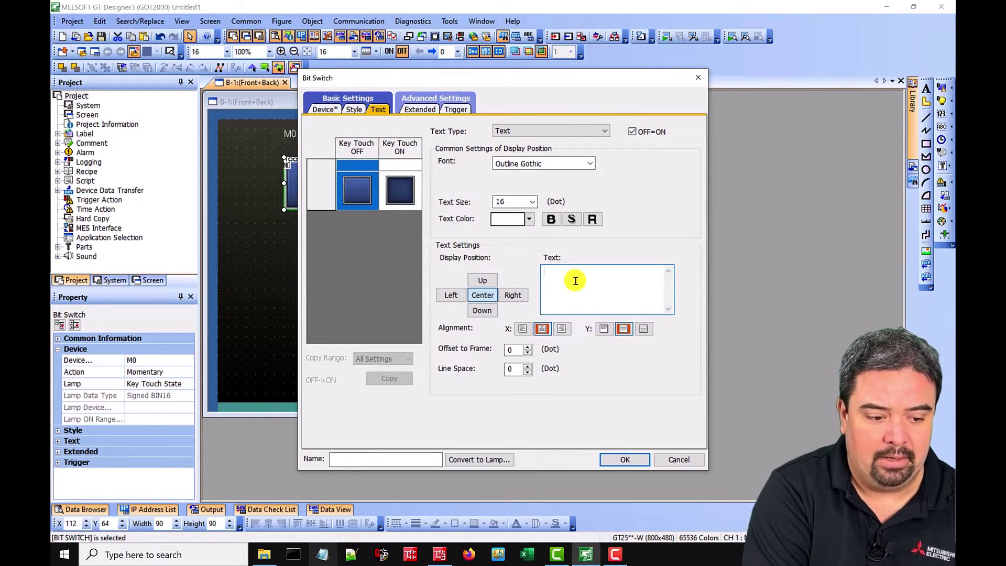
pyautogui.write('Output')
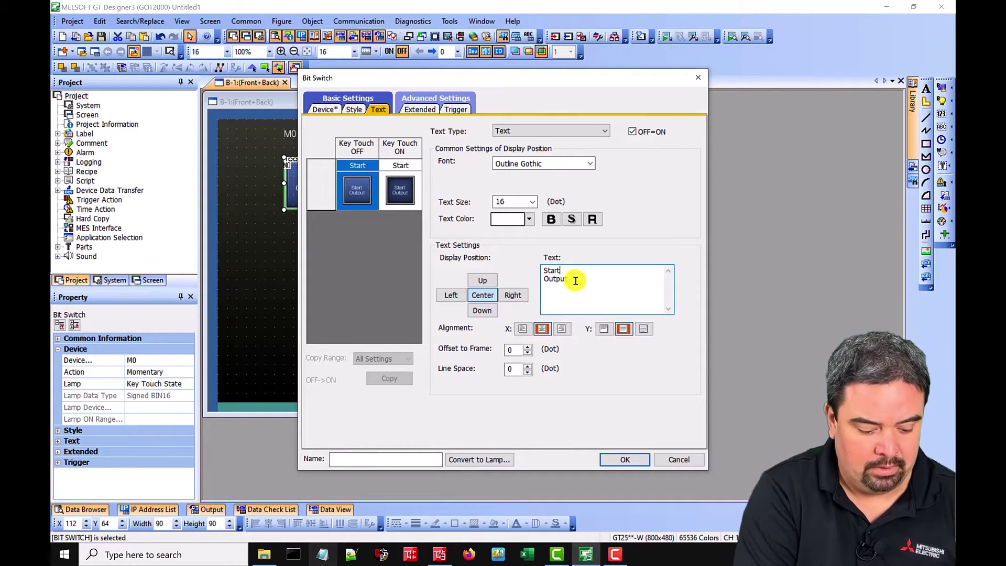
pyautogui.write(' Y0')
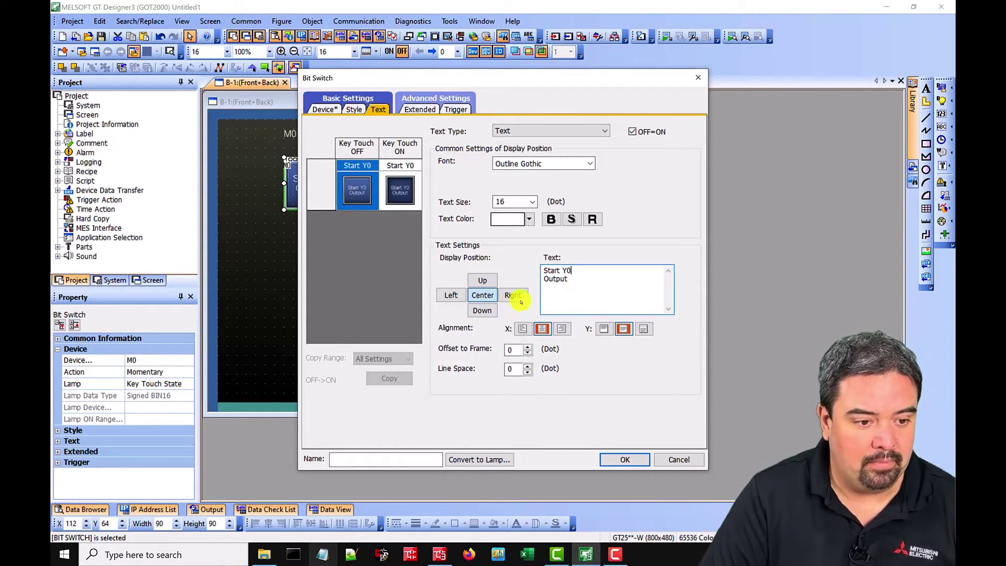
pyautogui.click(625, 460)
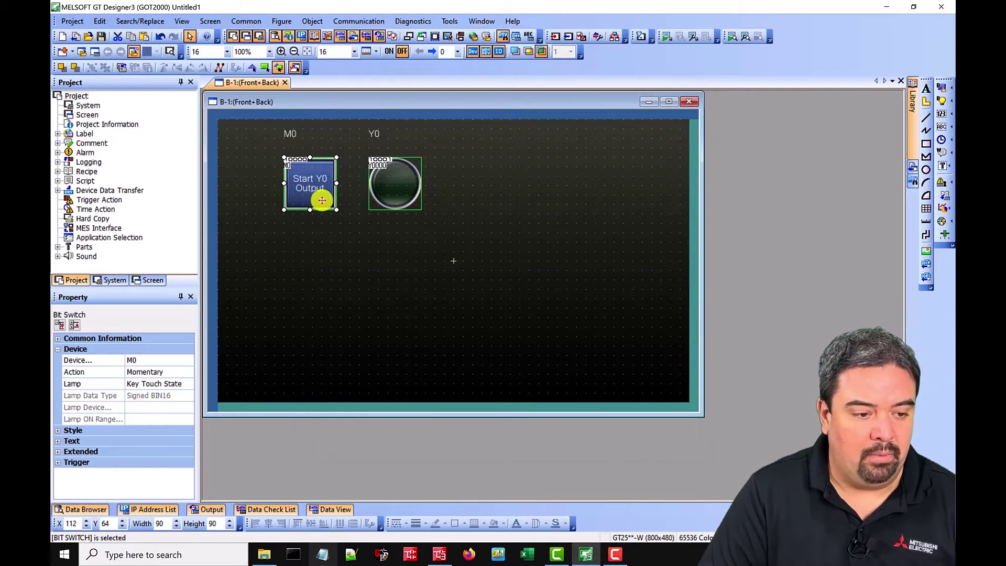
# Duplicate the Start Y0 Output switch below the original and set it to device M1 with text 'Reset'
pyautogui.hotkey('ctrl', 'c')
pyautogui.hotkey('ctrl', 'v')
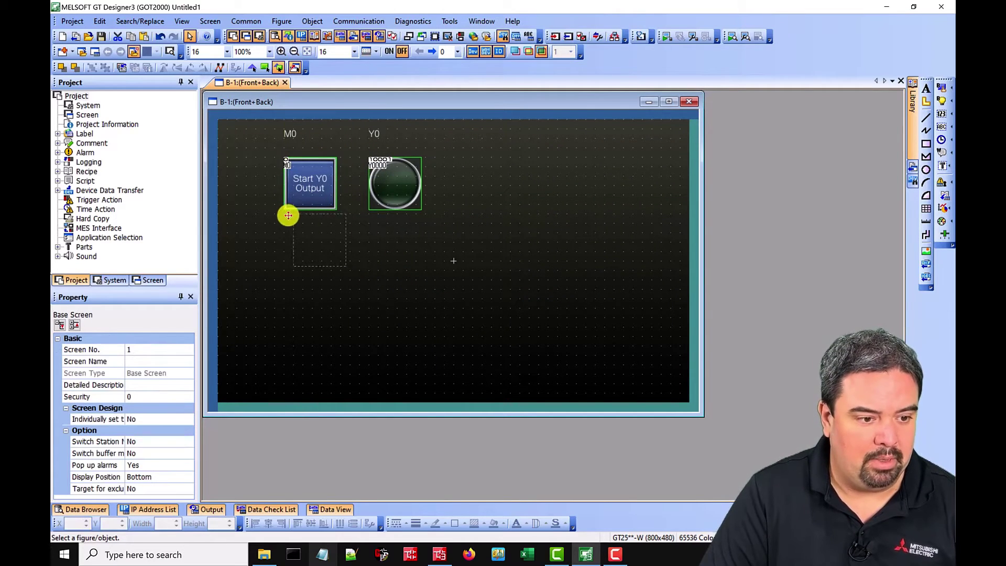
pyautogui.click(285, 224)
pyautogui.doubleClick(307, 251)
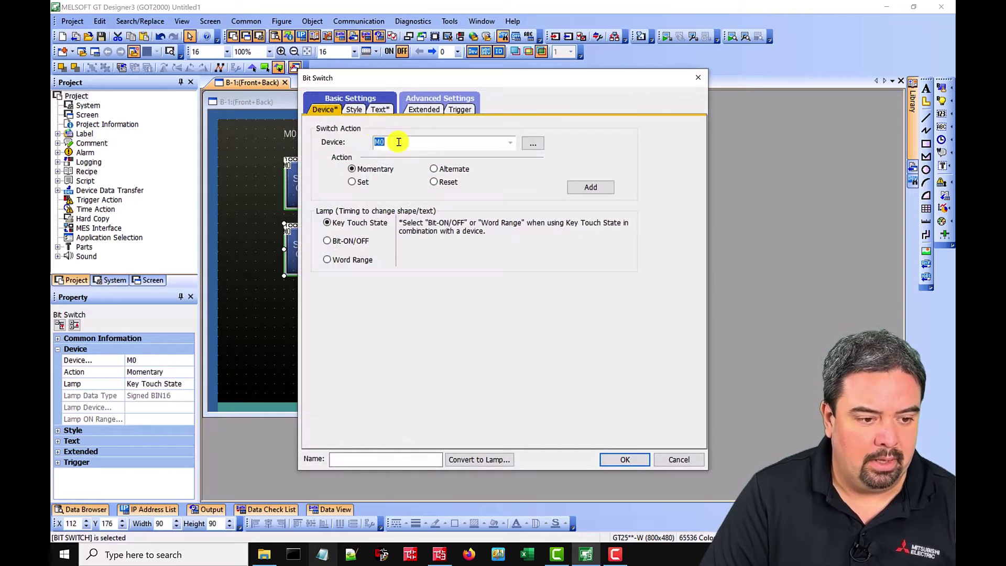
pyautogui.write('M1')
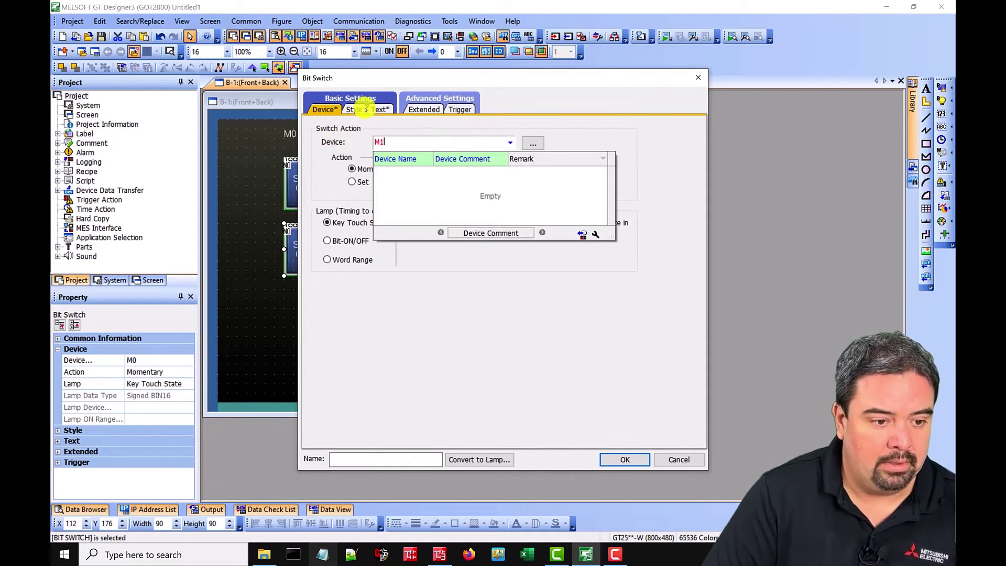
pyautogui.click(380, 109)
pyautogui.write('Reset')
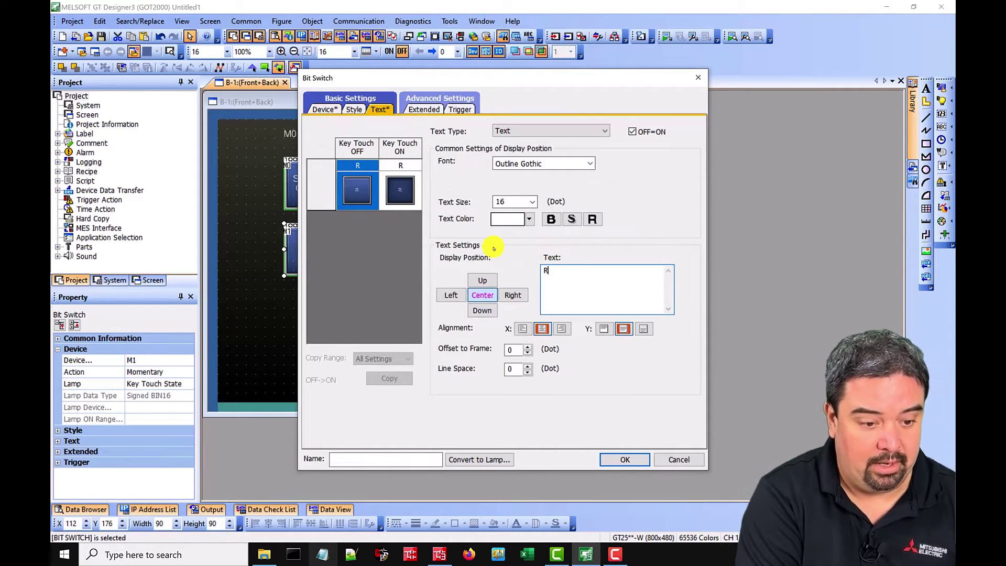
# Make the Reset switch shape yellow for both OFF and ON states and confirm
pyautogui.click(353, 109)
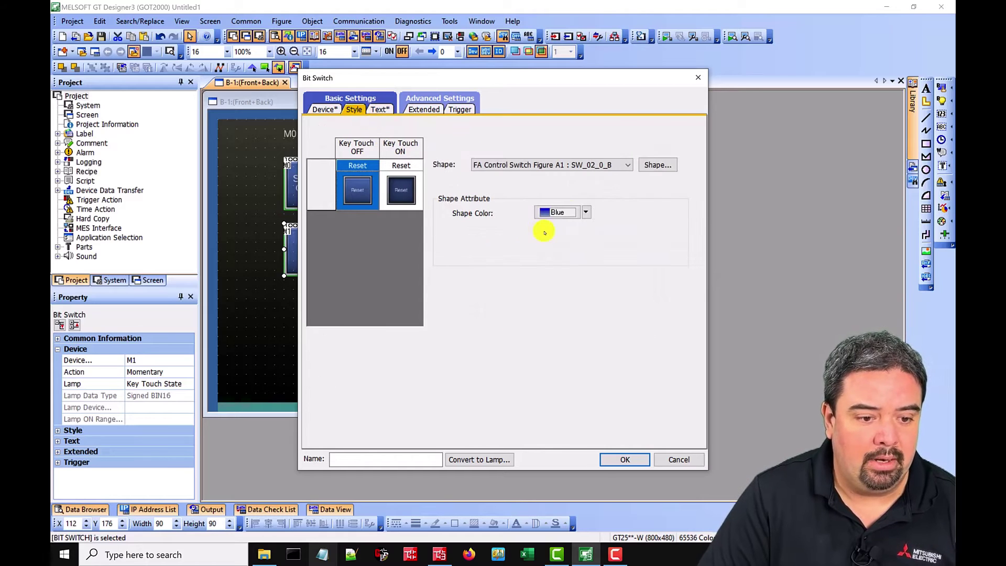
pyautogui.click(585, 213)
pyautogui.click(565, 269)
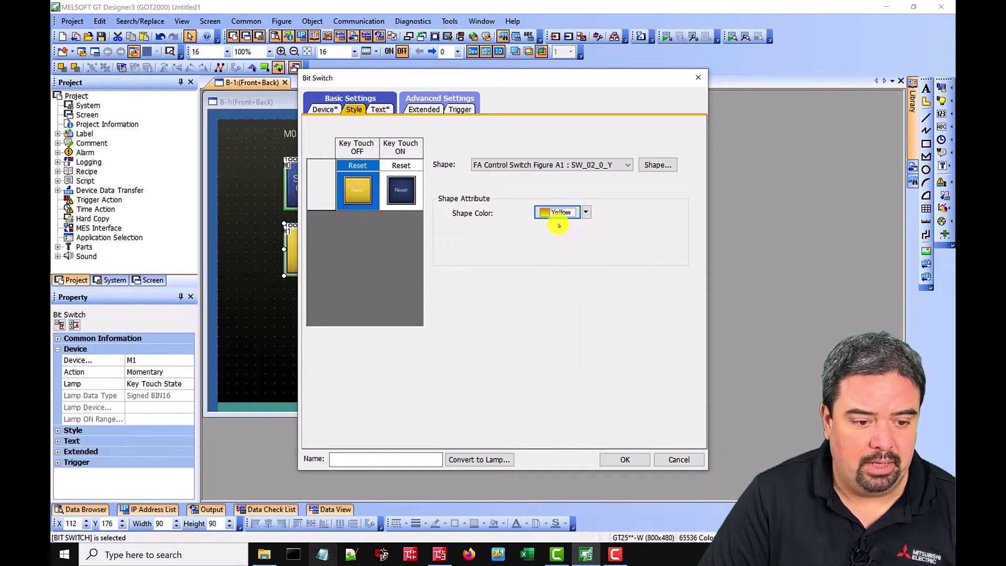
pyautogui.click(401, 189)
pyautogui.click(555, 212)
pyautogui.click(559, 263)
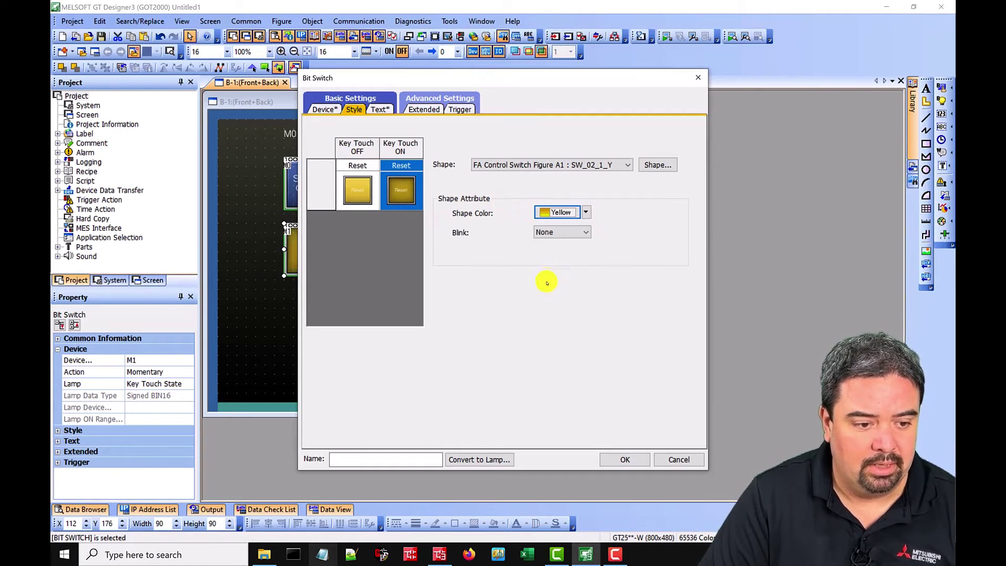
pyautogui.click(625, 459)
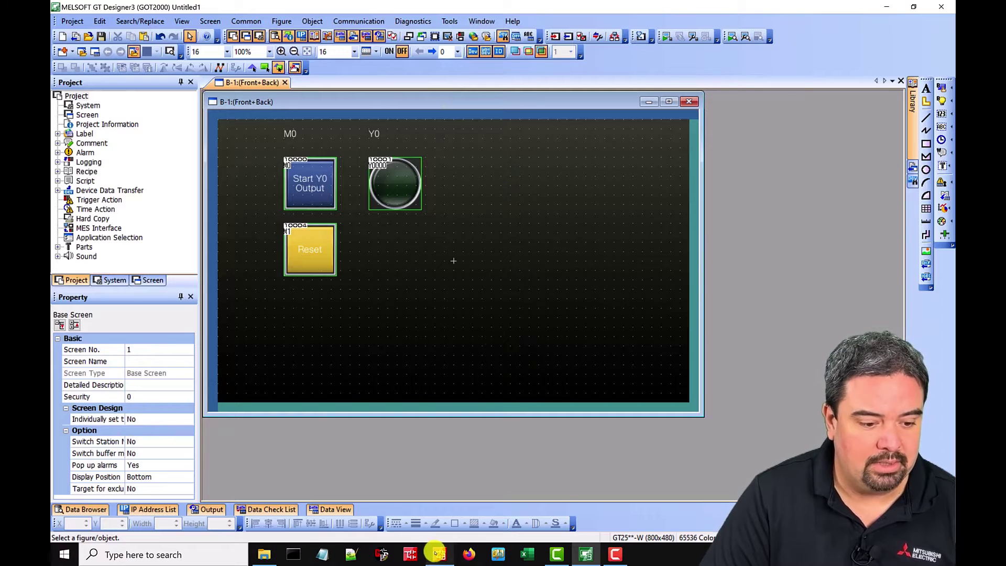
# In GX Works3, select rung 5's SM412 clock contact and its + K1 D100 instruction
pyautogui.click(440, 554)
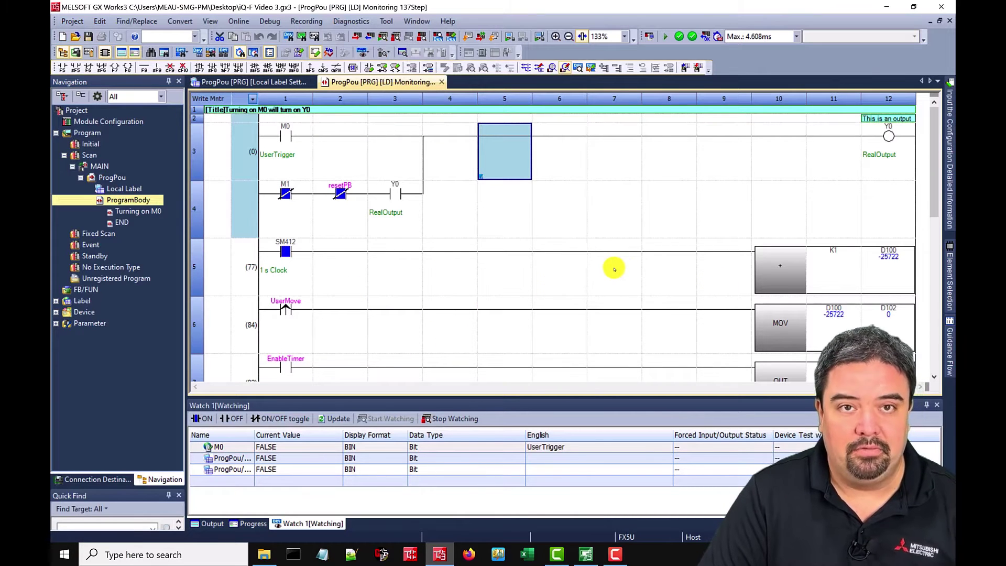
pyautogui.scroll(-1, 692, 300)
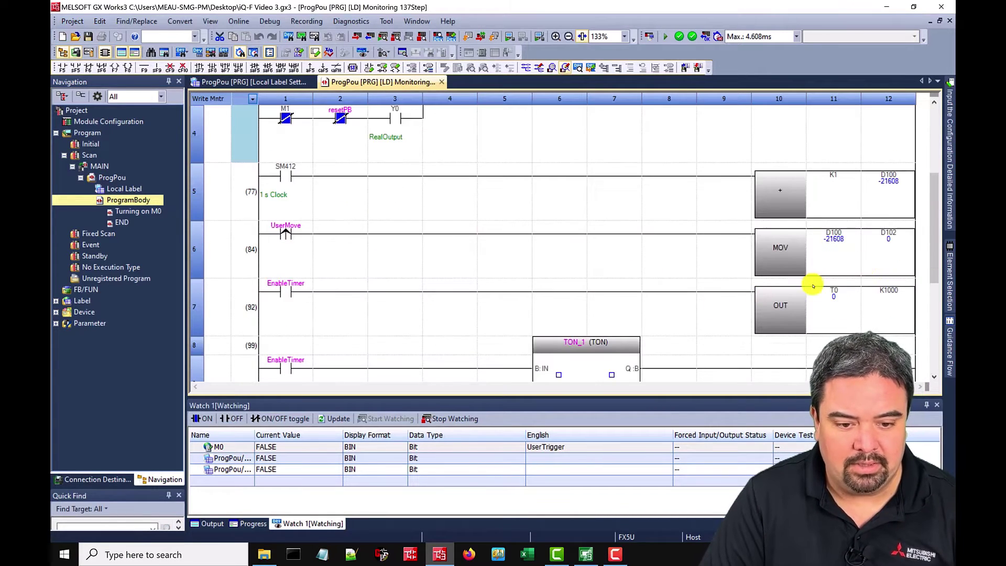
pyautogui.moveTo(835, 240)
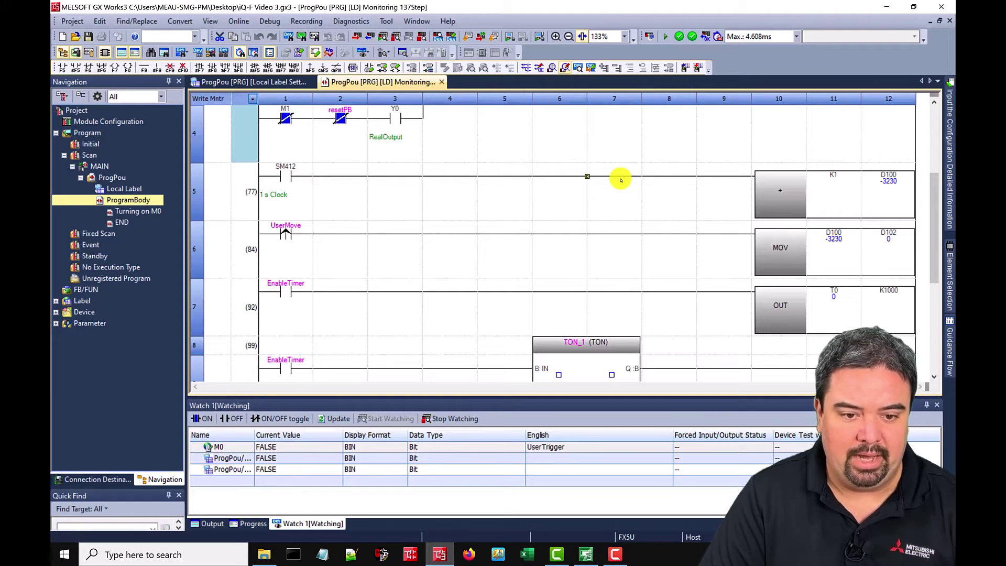
pyautogui.click(602, 168)
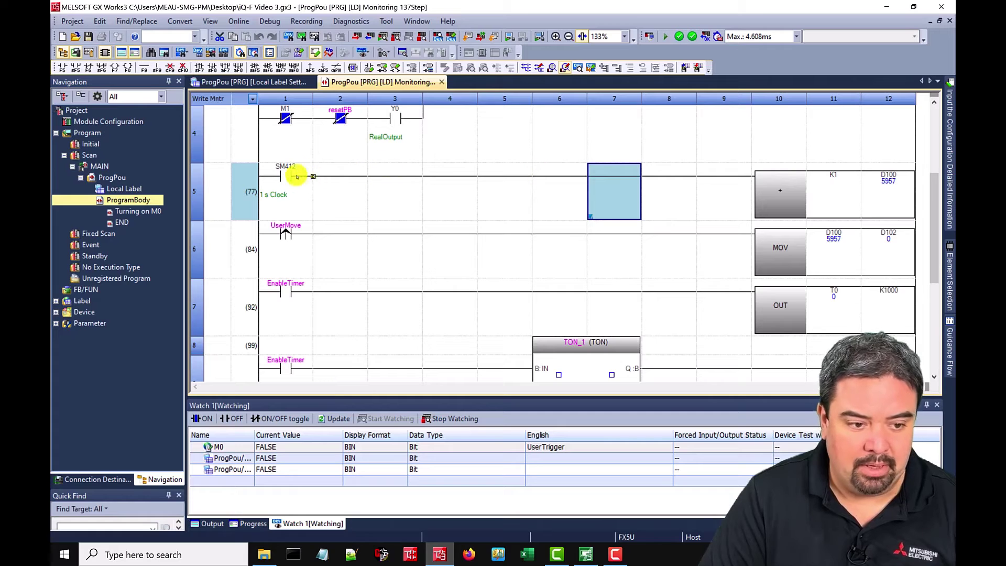
pyautogui.click(785, 198)
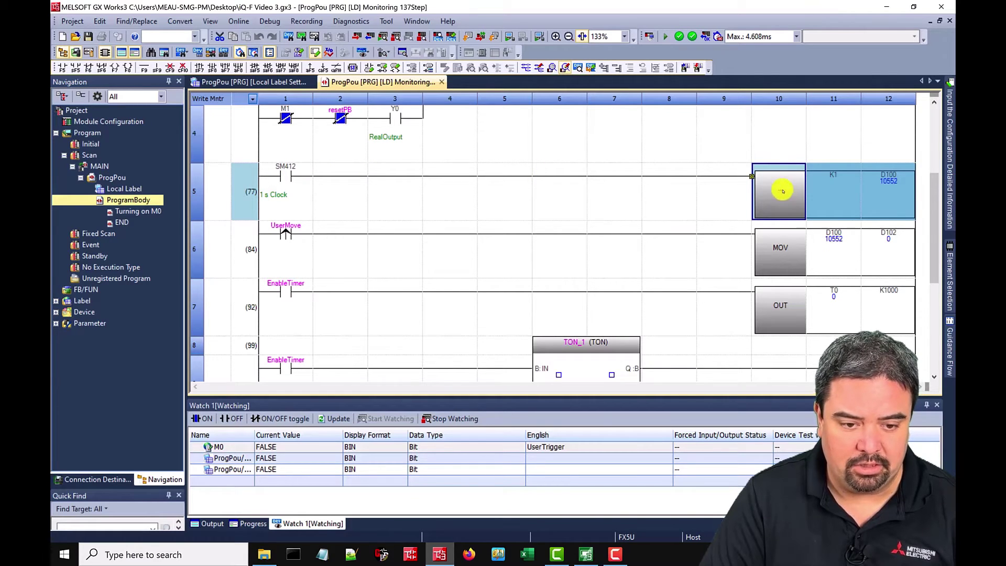
# Change rung 5's instruction to +P K1 D100 and write it to the running PLC online
pyautogui.doubleClick(781, 193)
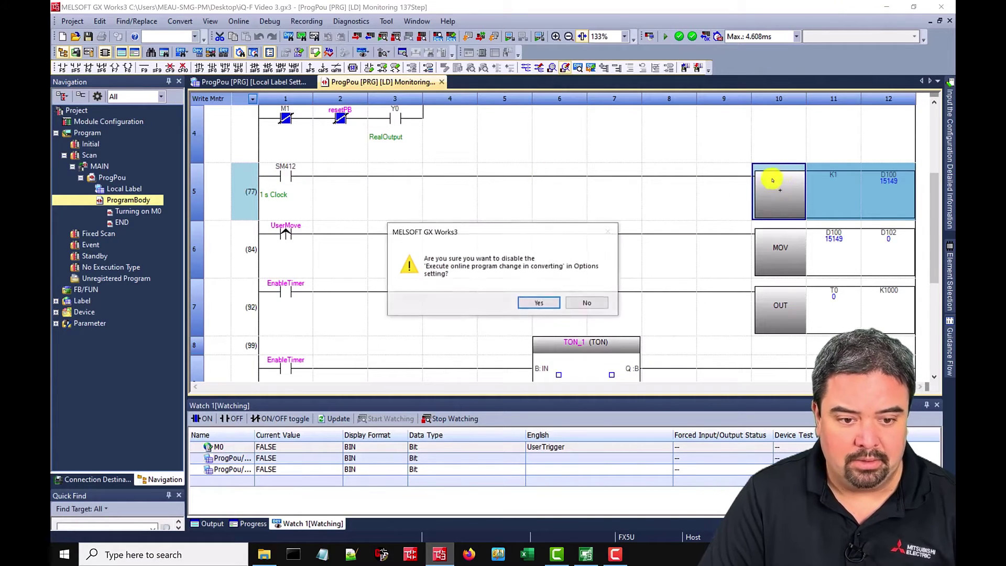
pyautogui.click(543, 301)
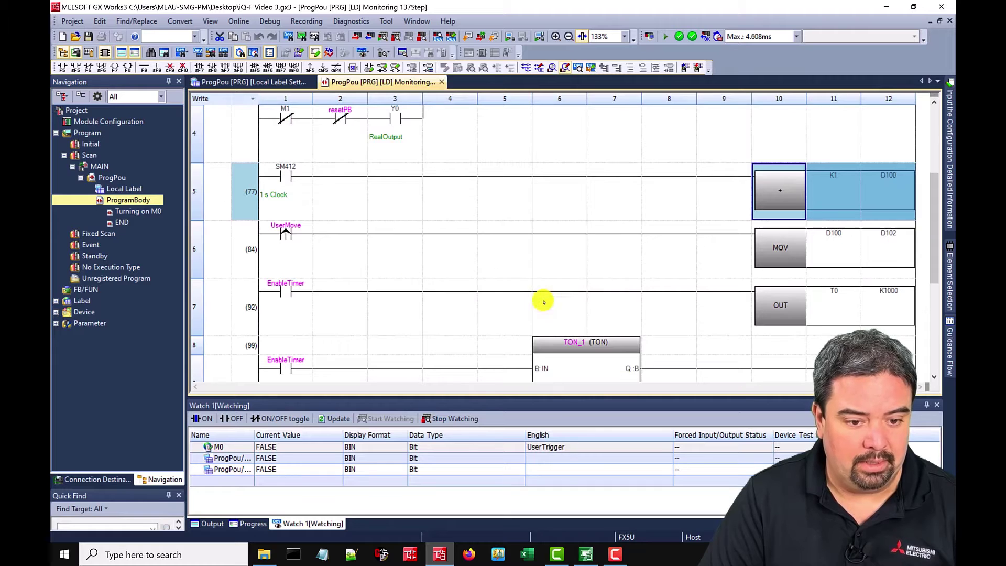
pyautogui.doubleClick(796, 183)
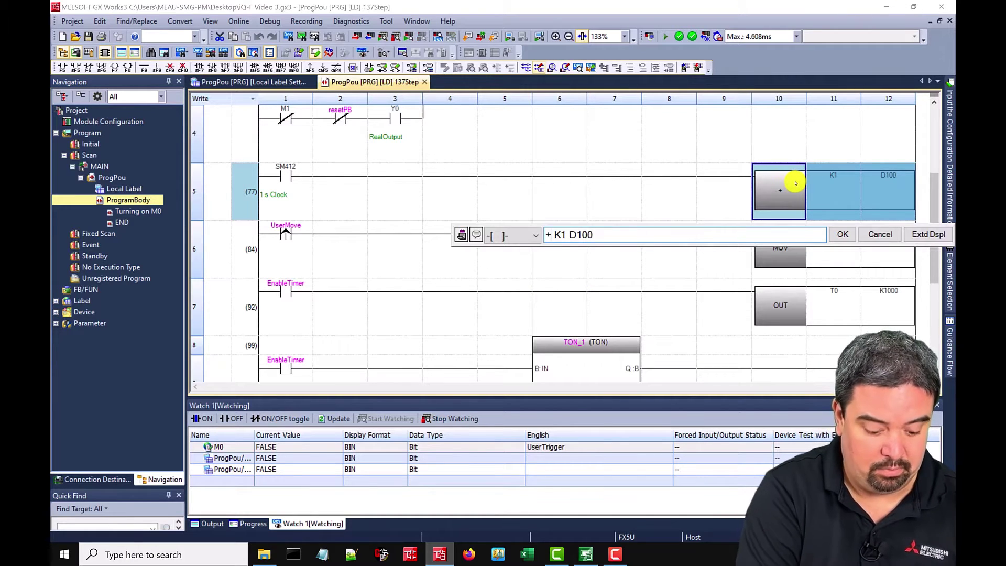
pyautogui.write('P')
pyautogui.press('Return')
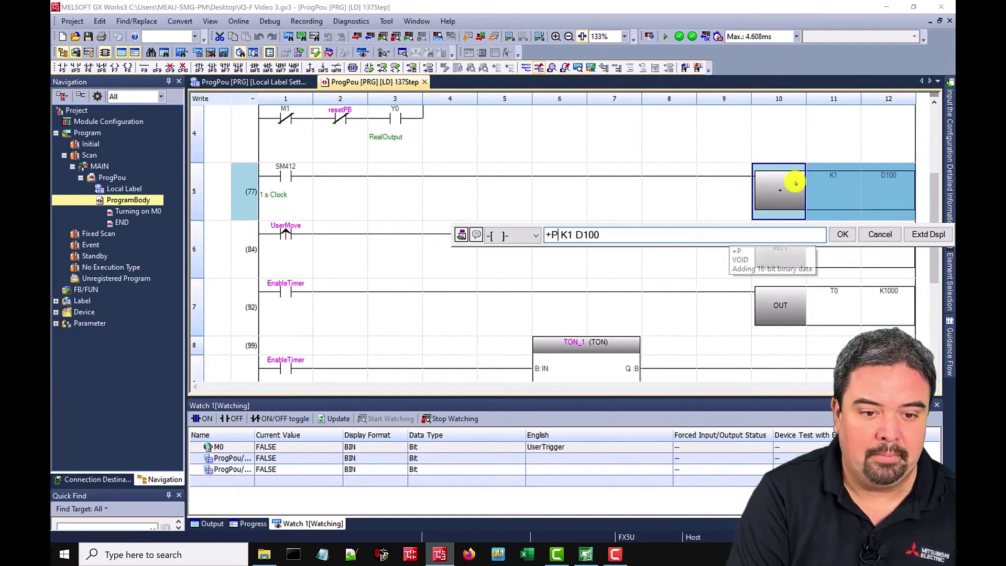
pyautogui.press('Return')
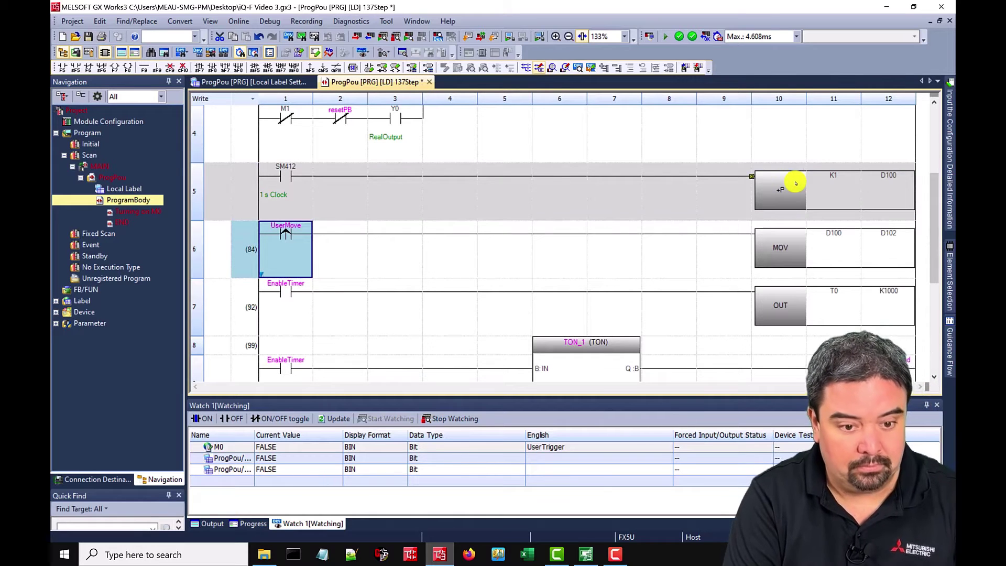
pyautogui.hotkey('shift', 'F4')
pyautogui.press('Return')
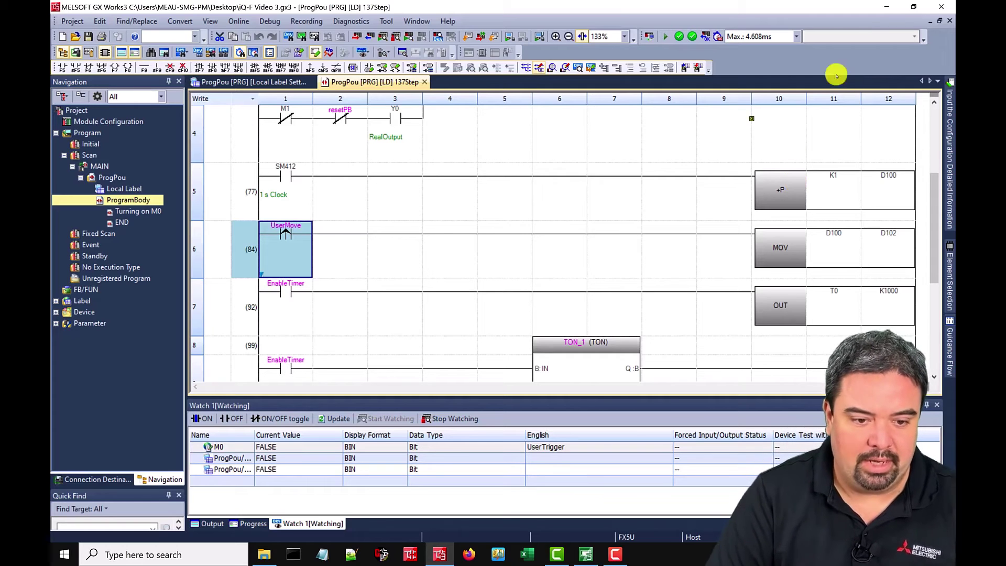
# Return the ladder to monitor mode, scroll back up, and go back to GT Designer3
pyautogui.click(670, 157)
pyautogui.press('F3')
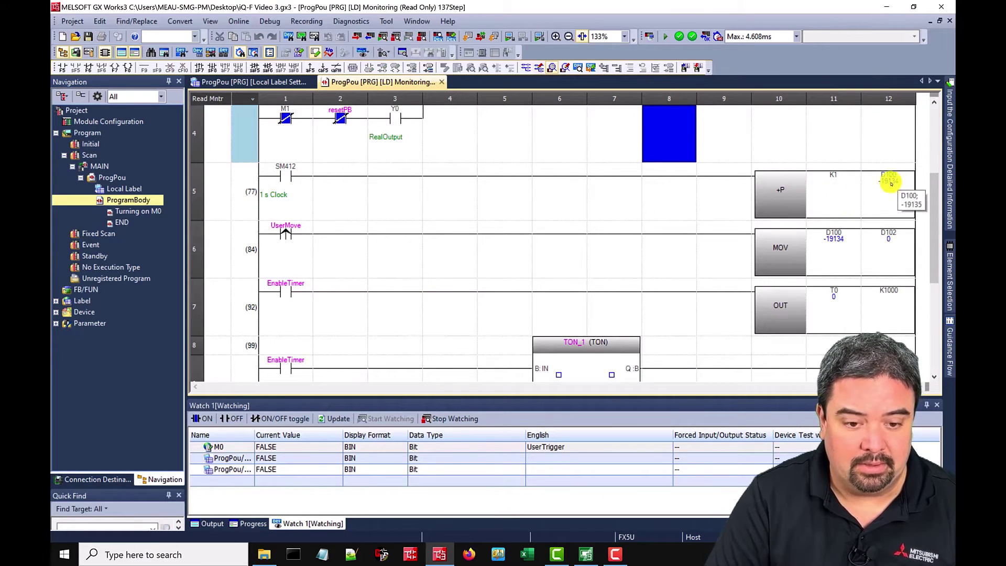
pyautogui.click(435, 192)
pyautogui.scroll(1, 454, 203)
pyautogui.scroll(1, 454, 203)
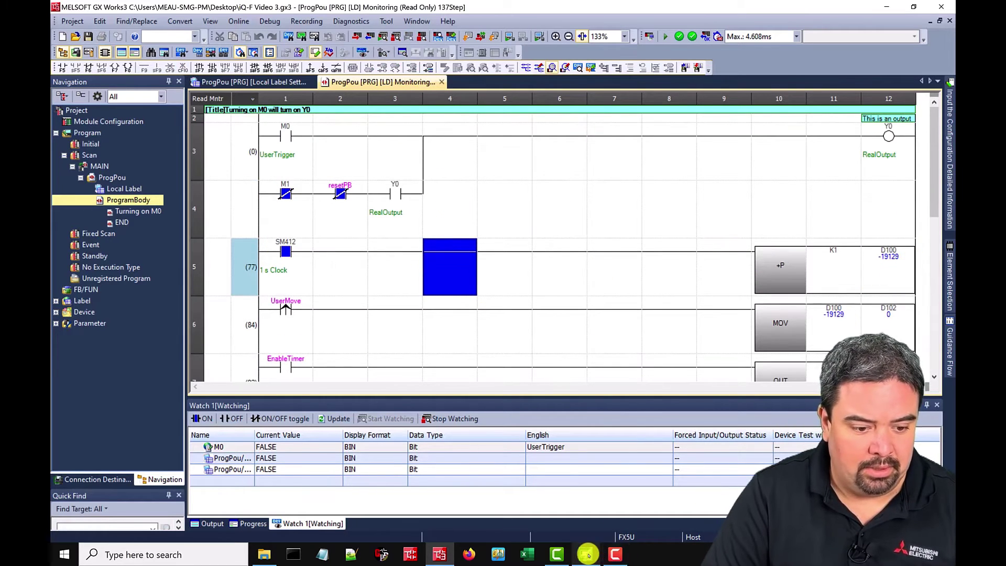
pyautogui.click(586, 554)
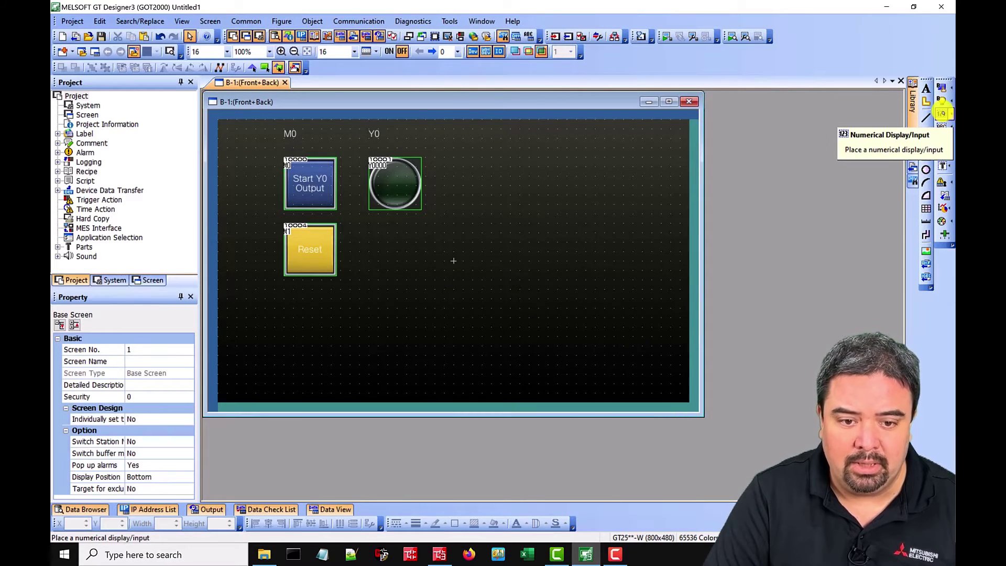
# Place an enlarged numerical display beside Reset, linked to D100 and set as Numerical Input
pyautogui.click(942, 113)
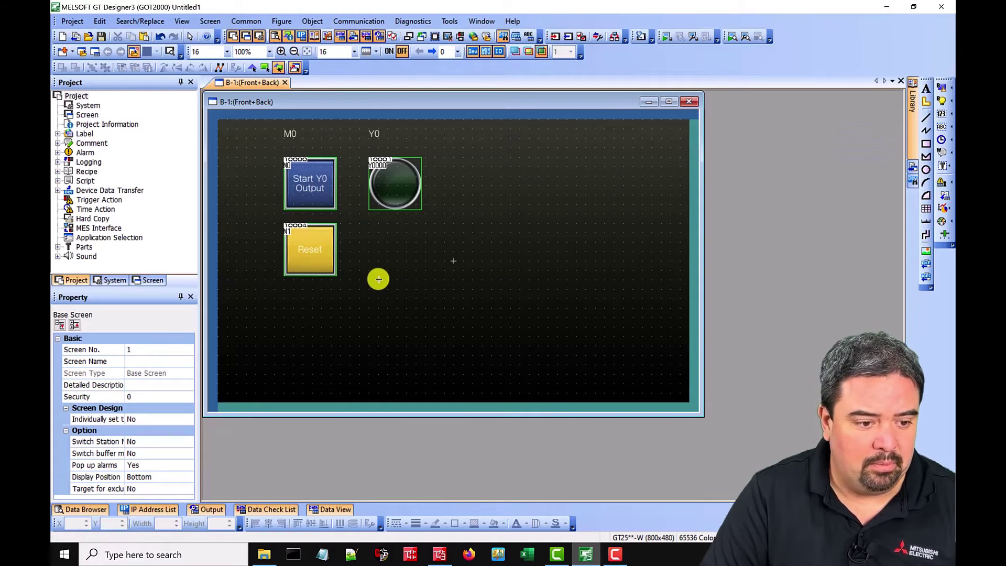
pyautogui.click(393, 246)
pyautogui.moveTo(421, 252); pyautogui.dragTo(490, 271)
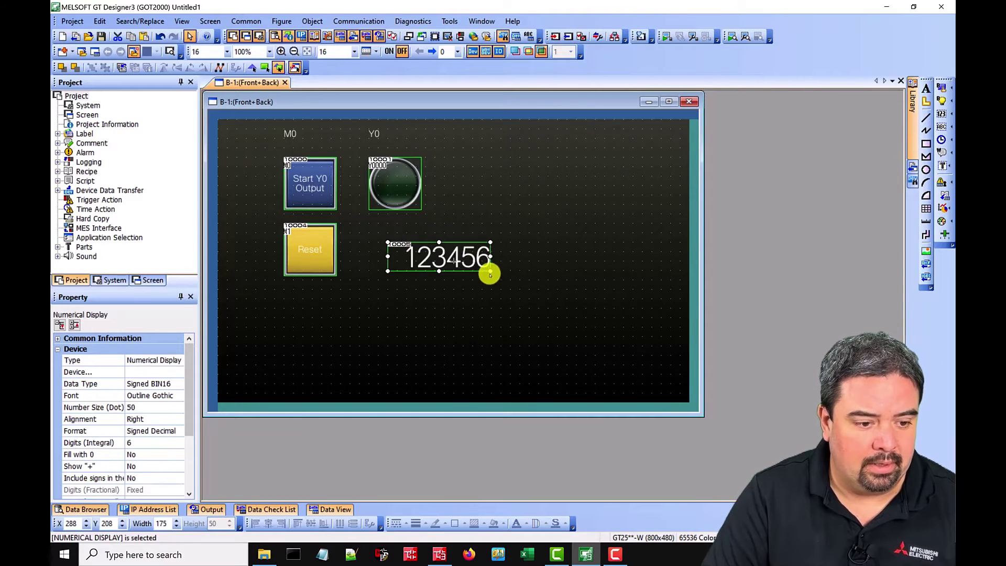
pyautogui.doubleClick(451, 256)
pyautogui.click(413, 150)
pyautogui.write('D100')
pyautogui.press('Return')
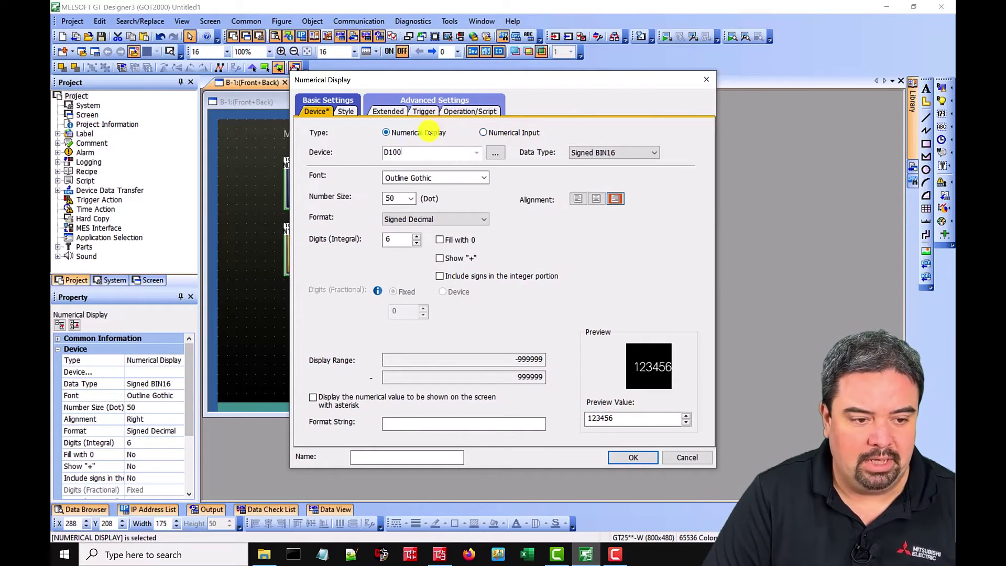
pyautogui.click(482, 132)
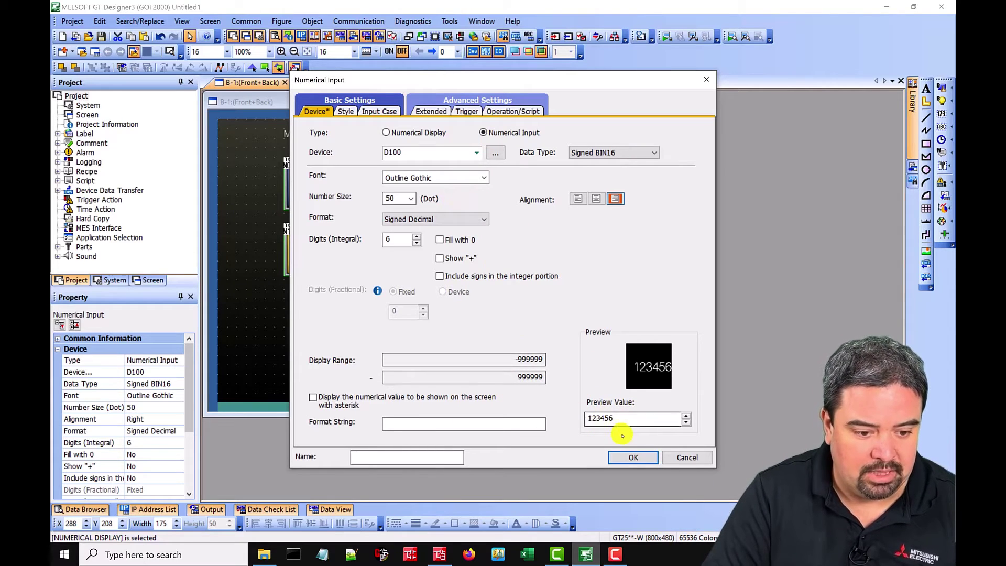
pyautogui.click(631, 457)
pyautogui.click(507, 258)
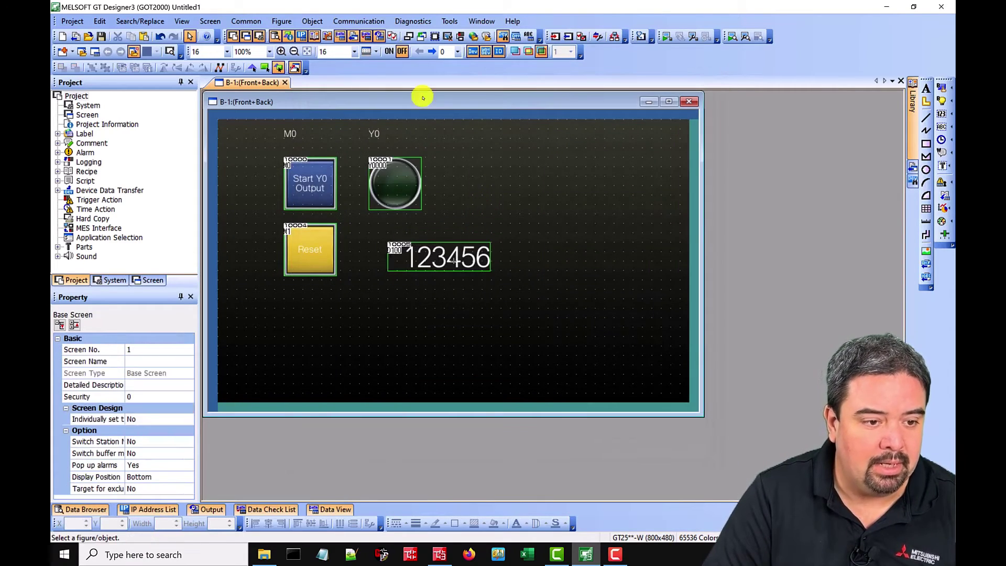
# Rename base screen 1 to 'Main' in the project screen list
pyautogui.click(368, 21)
pyautogui.click(502, 205)
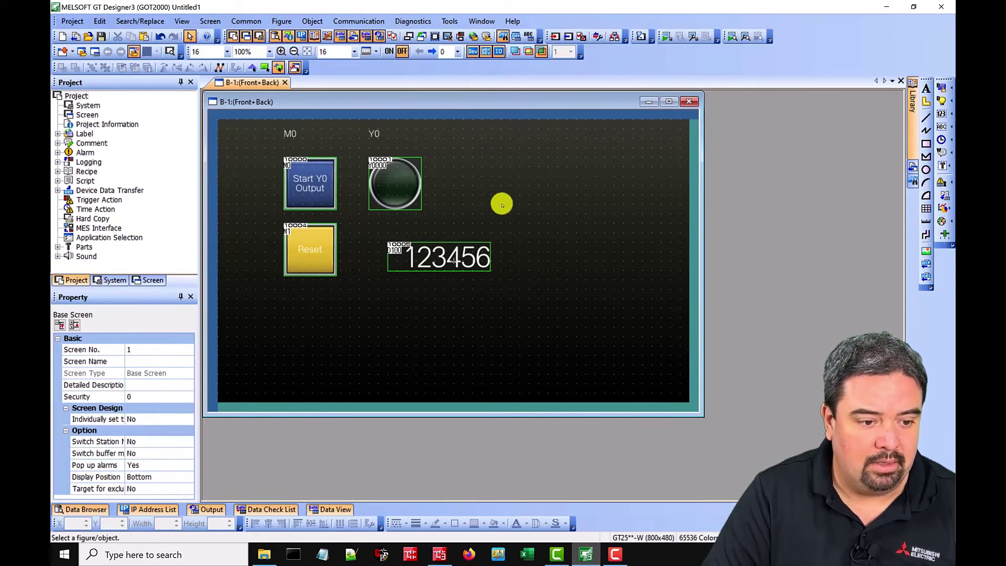
pyautogui.click(115, 280)
pyautogui.click(151, 280)
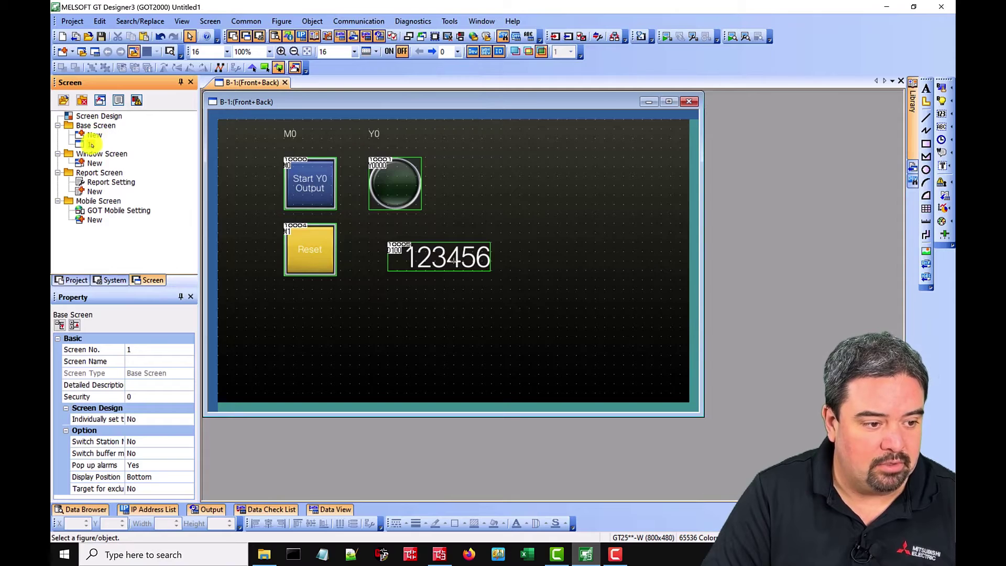
pyautogui.click(92, 146)
pyautogui.rightClick(90, 145)
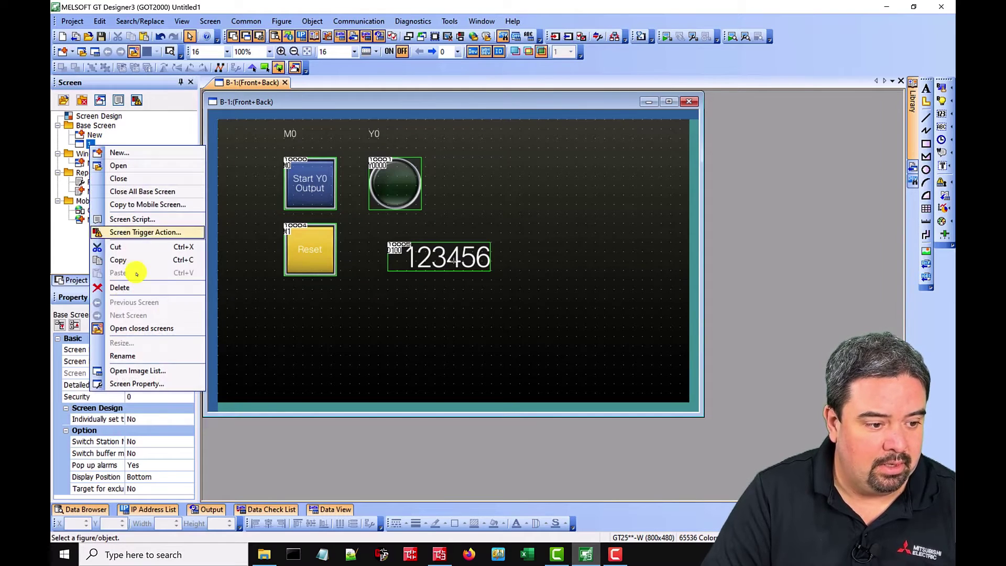
pyautogui.click(145, 356)
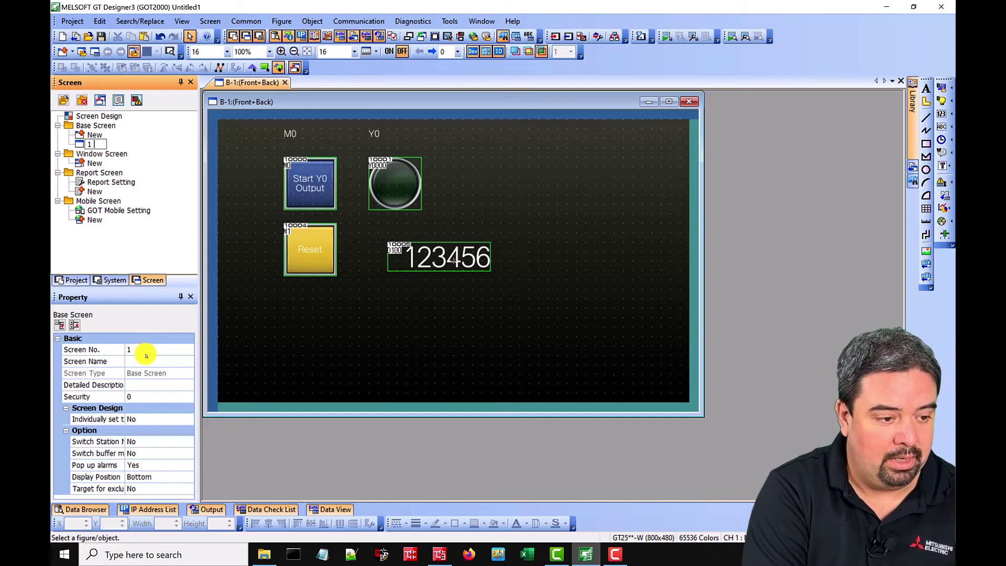
pyautogui.press('Return')
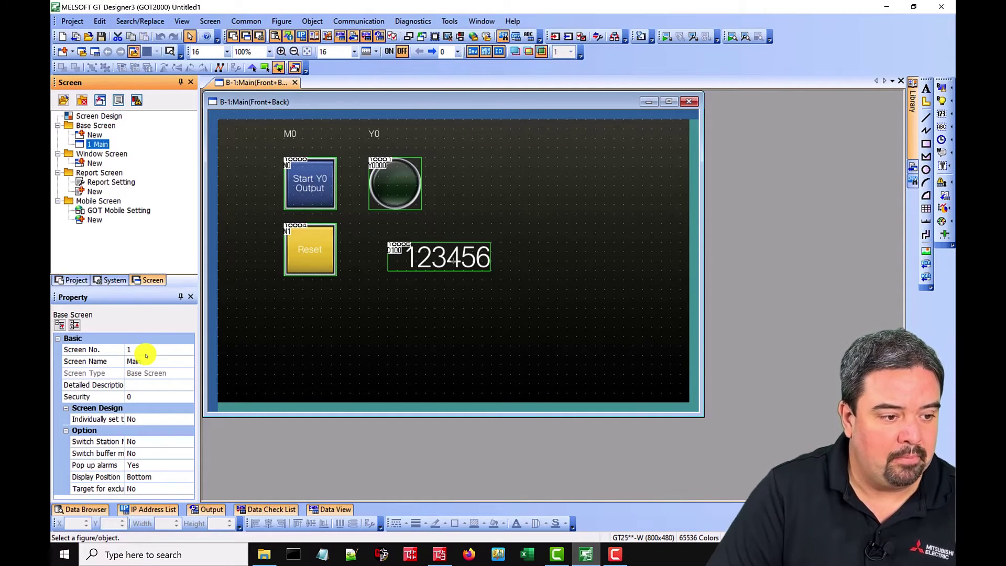
# Create base screen 2 named 'NumericDisplay'
pyautogui.doubleClick(95, 135)
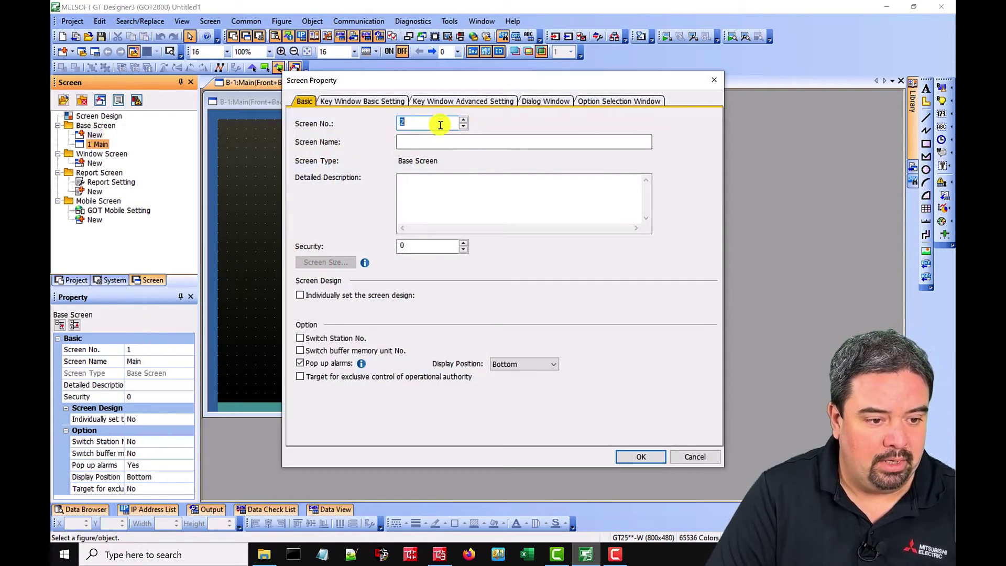
pyautogui.click(421, 141)
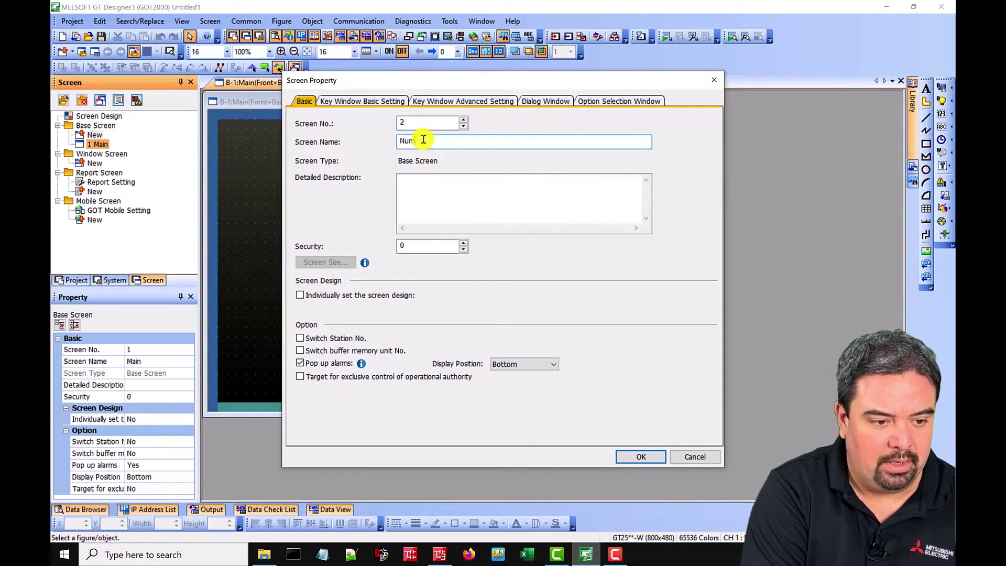
pyautogui.write('NumDisplay')
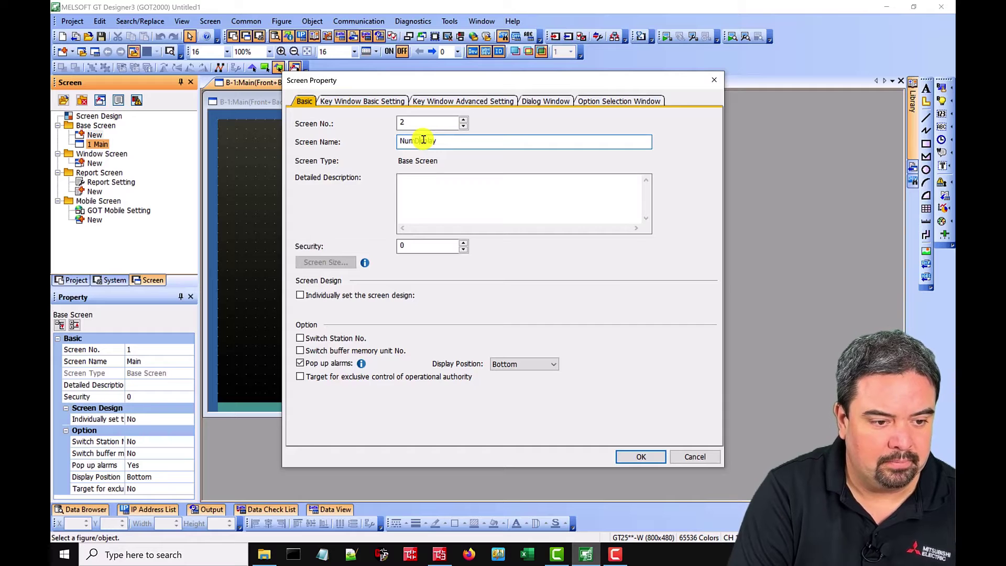
pyautogui.write(' ic')
pyautogui.click(640, 456)
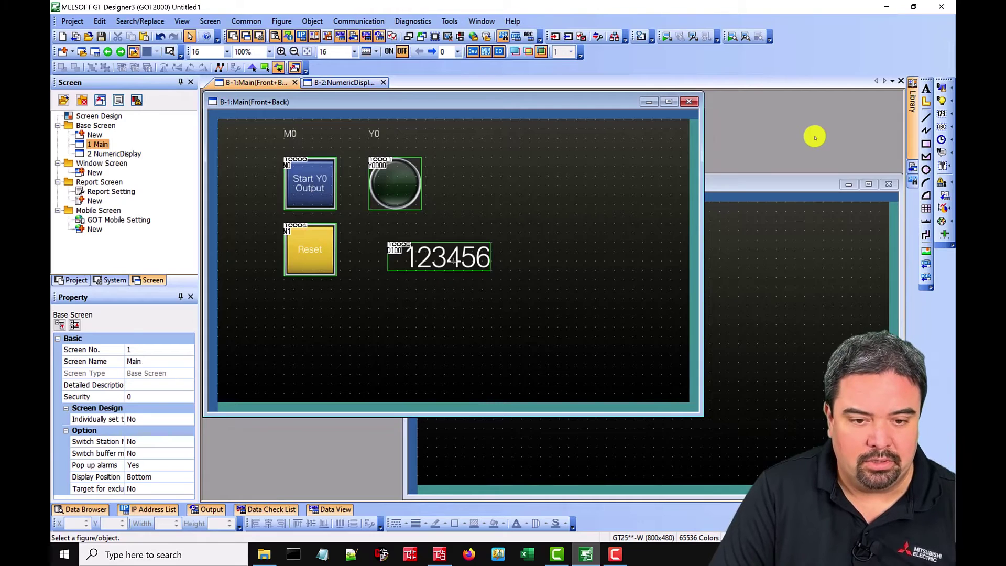
# Draw a general switch at Main's bottom-left with a screen-switching action to screen 2 NumericDisplay
pyautogui.click(943, 88)
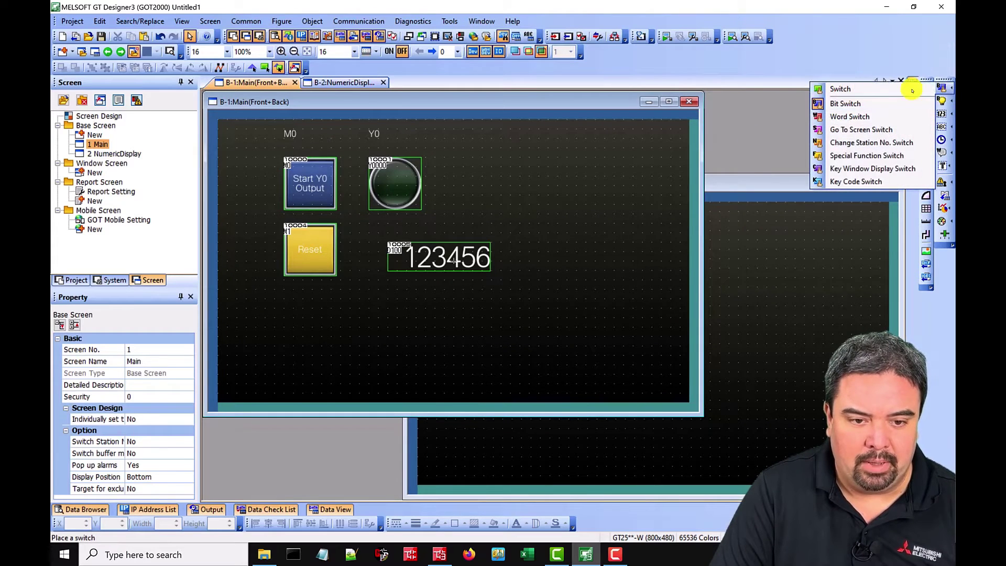
pyautogui.click(837, 89)
pyautogui.moveTo(274, 327); pyautogui.dragTo(293, 366)
pyautogui.doubleClick(272, 372)
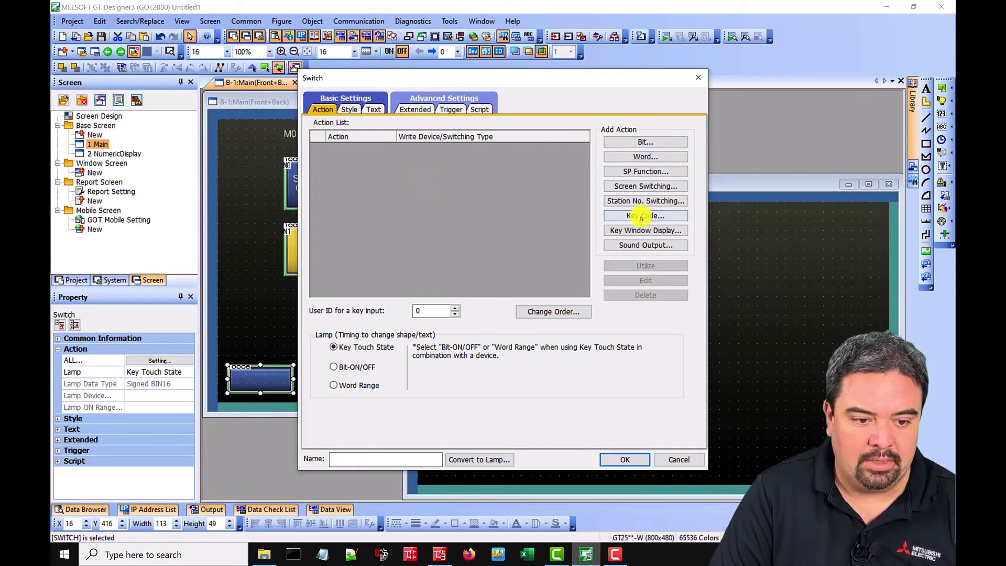
pyautogui.click(660, 187)
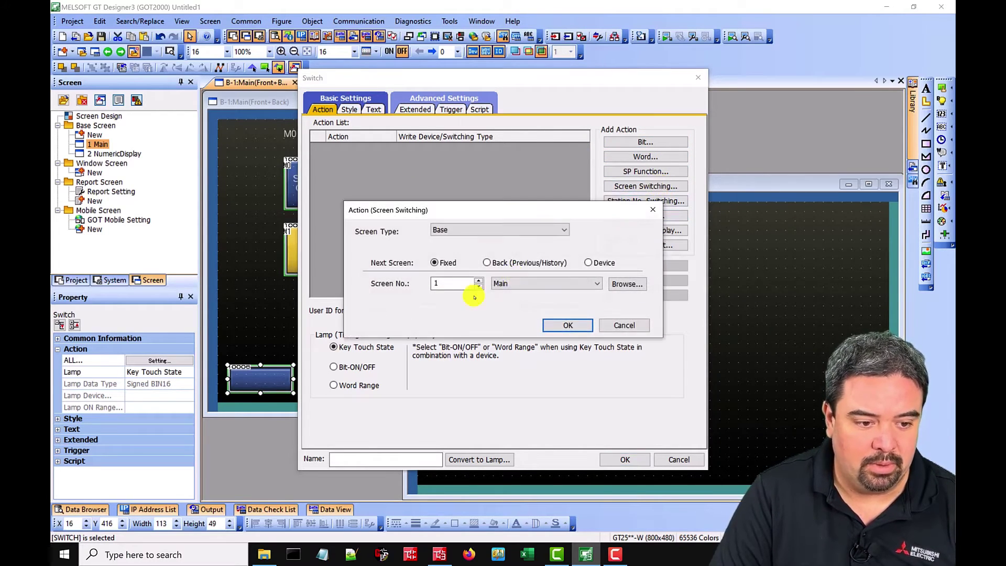
pyautogui.click(597, 284)
pyautogui.click(540, 303)
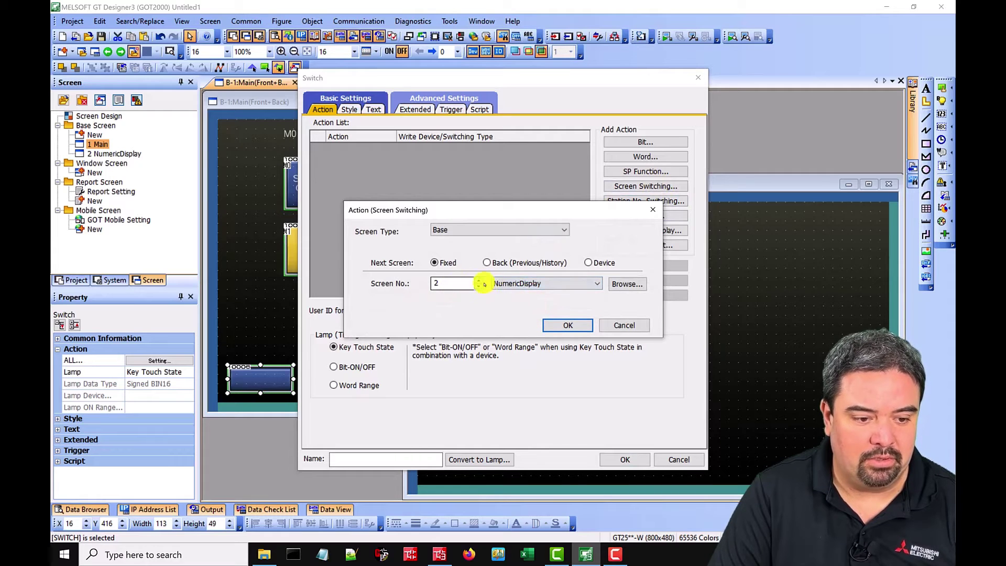
pyautogui.click(568, 325)
# Label the switch 'Jump to 2' and apply its settings
pyautogui.click(373, 109)
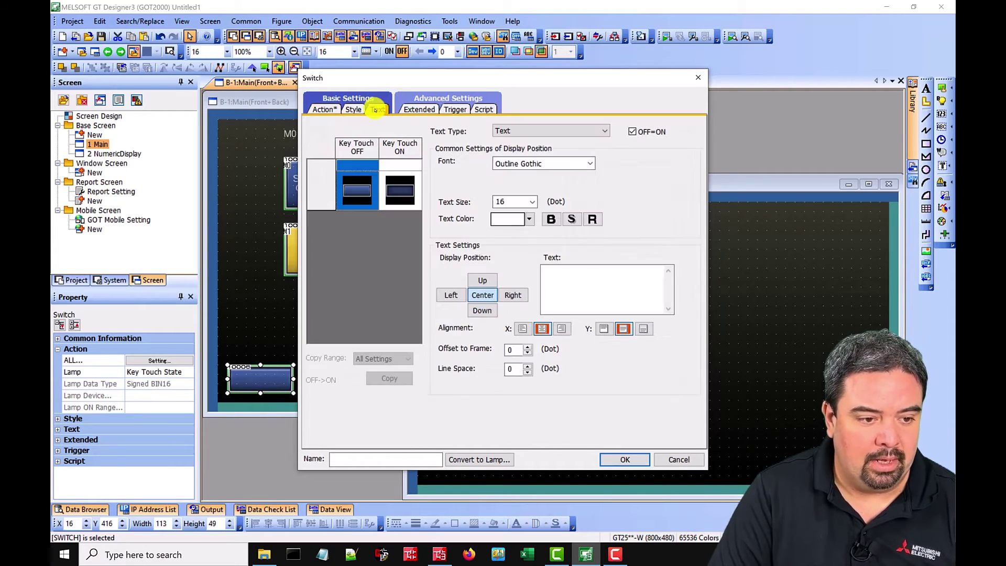
pyautogui.click(561, 283)
pyautogui.write('Jump')
pyautogui.write(' to 2')
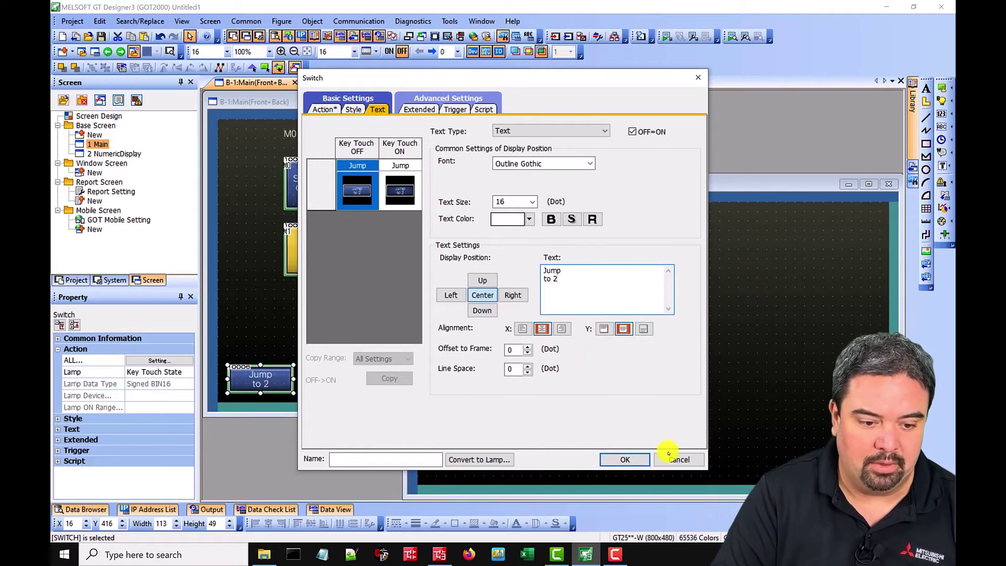
pyautogui.click(626, 459)
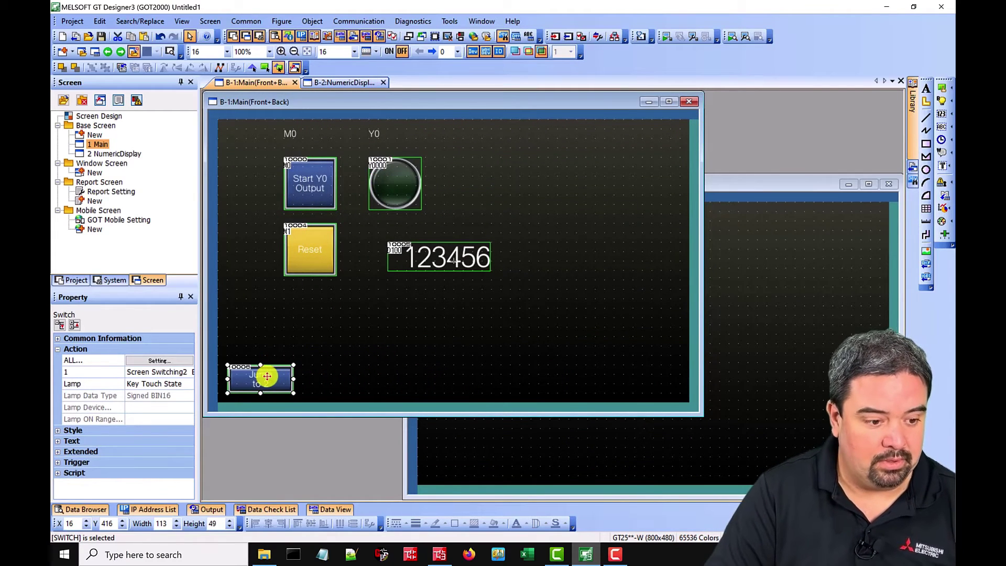
# Copy the Jump switch onto NumericDisplay and change its action to Back to the previous screen
pyautogui.hotkey('ctrl', 'c')
pyautogui.click(449, 449)
pyautogui.hotkey('ctrl', 'v')
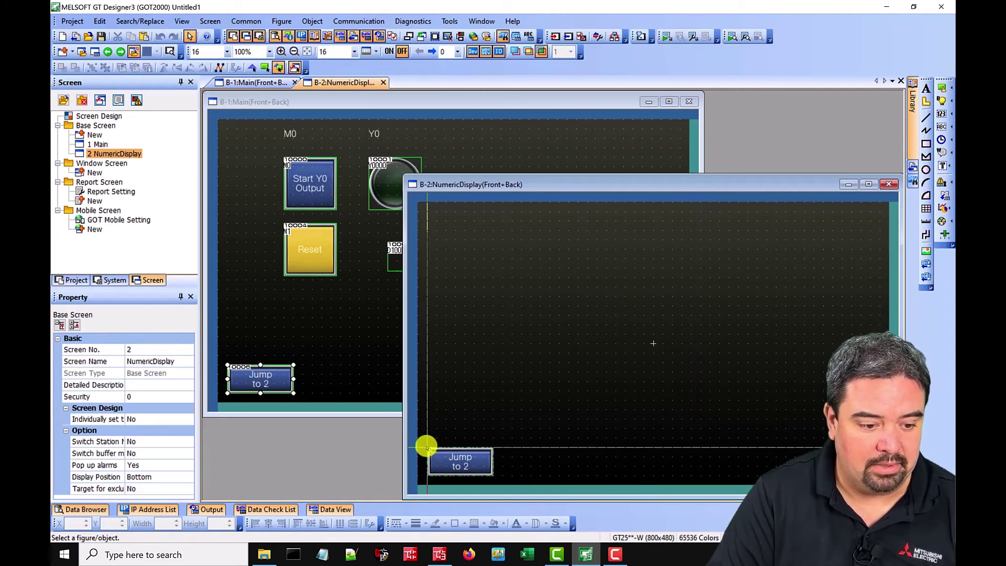
pyautogui.click(427, 447)
pyautogui.doubleClick(471, 460)
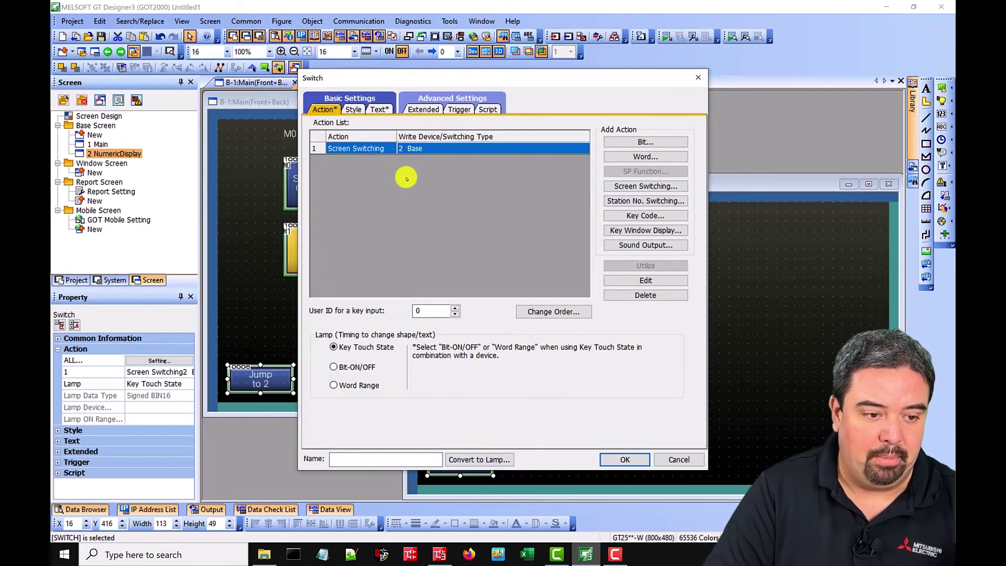
pyautogui.doubleClick(351, 149)
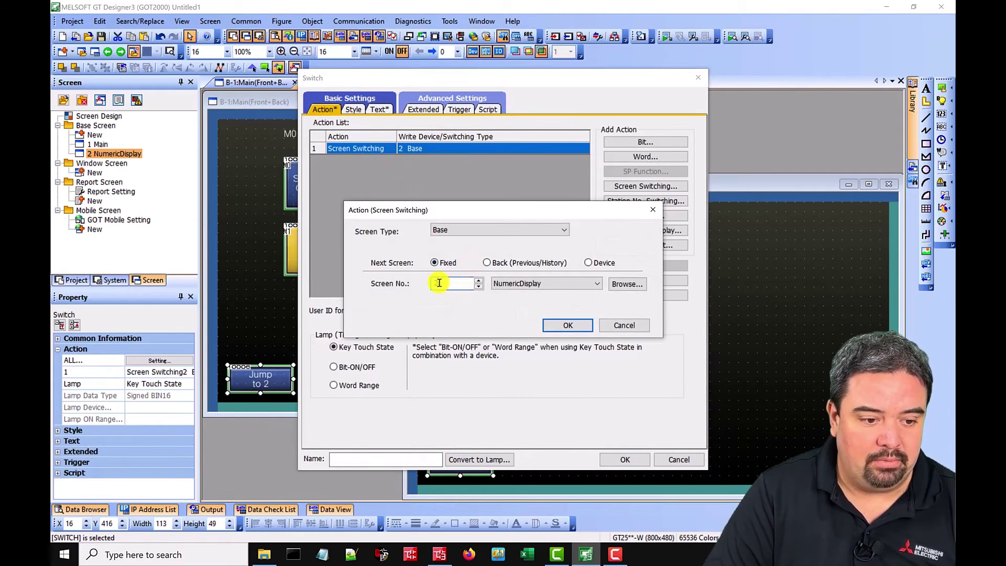
pyautogui.click(479, 286)
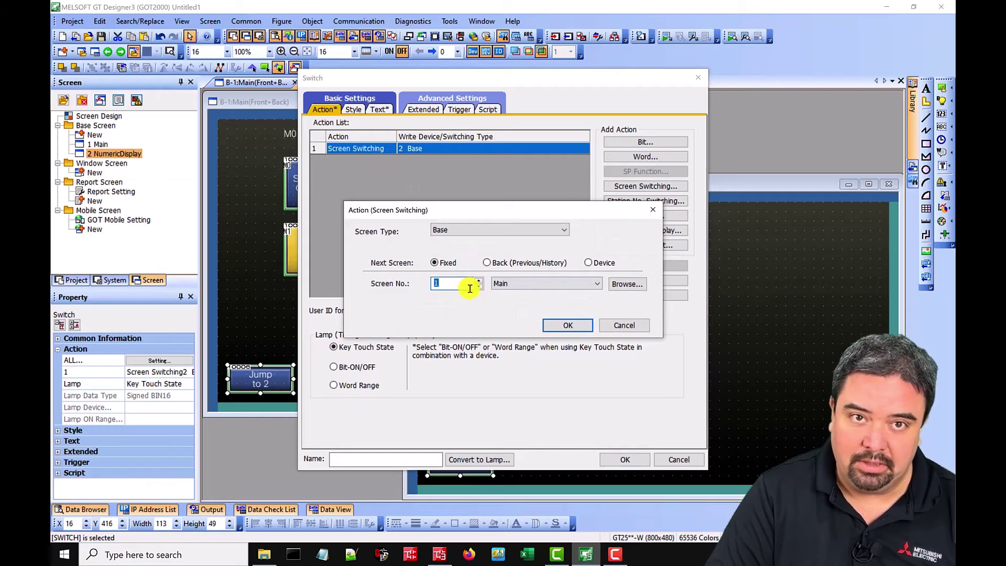
pyautogui.click(487, 263)
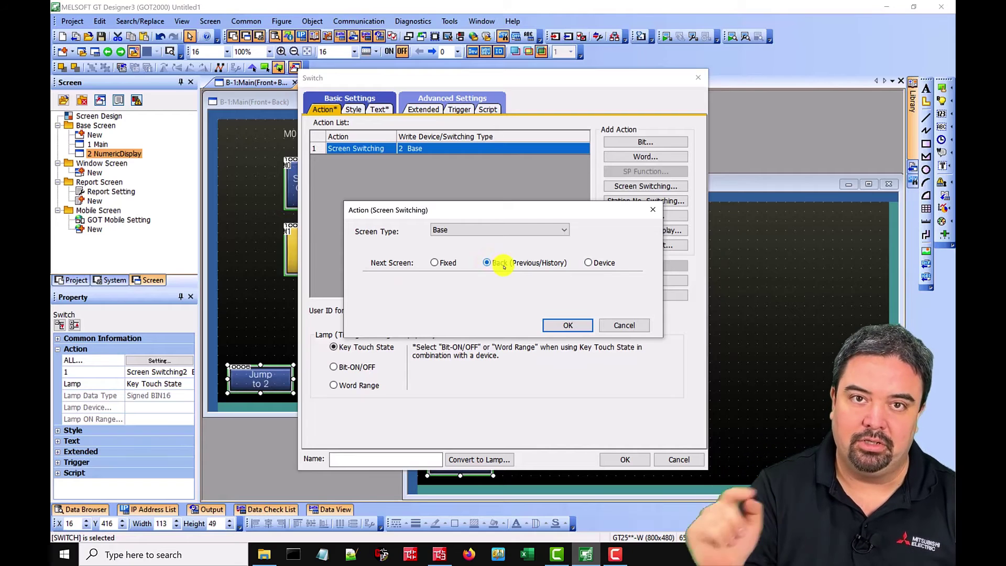
pyautogui.click(568, 325)
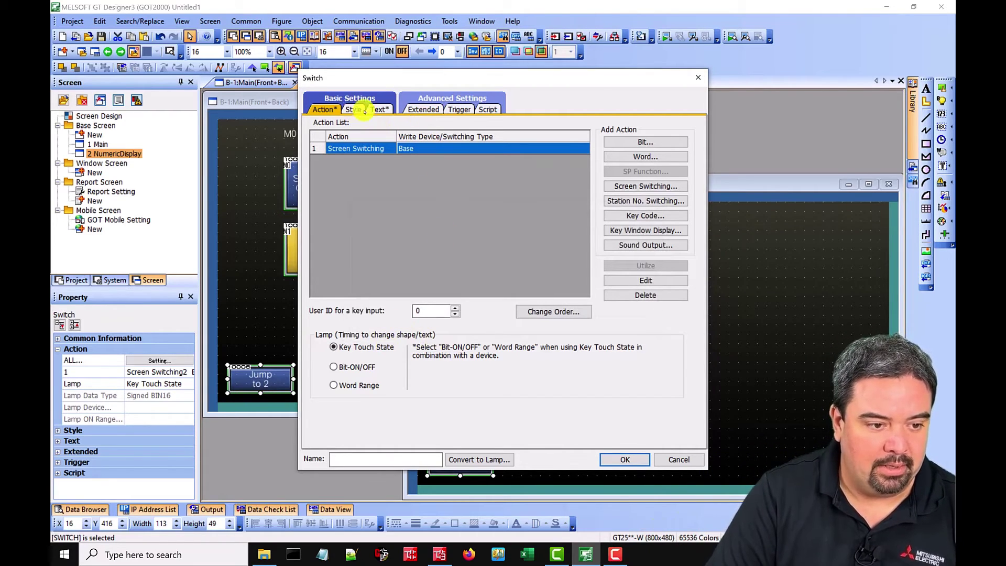
pyautogui.click(613, 451)
# Move the D100 numeric input from Main to the centre of NumericDisplay
pyautogui.click(367, 267)
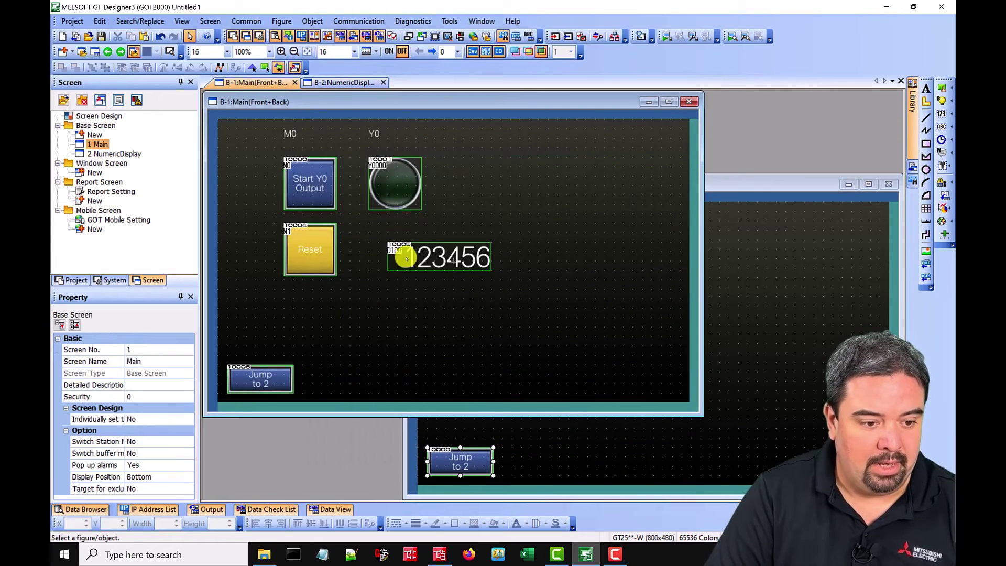
pyautogui.click(440, 259)
pyautogui.hotkey('ctrl', 'x')
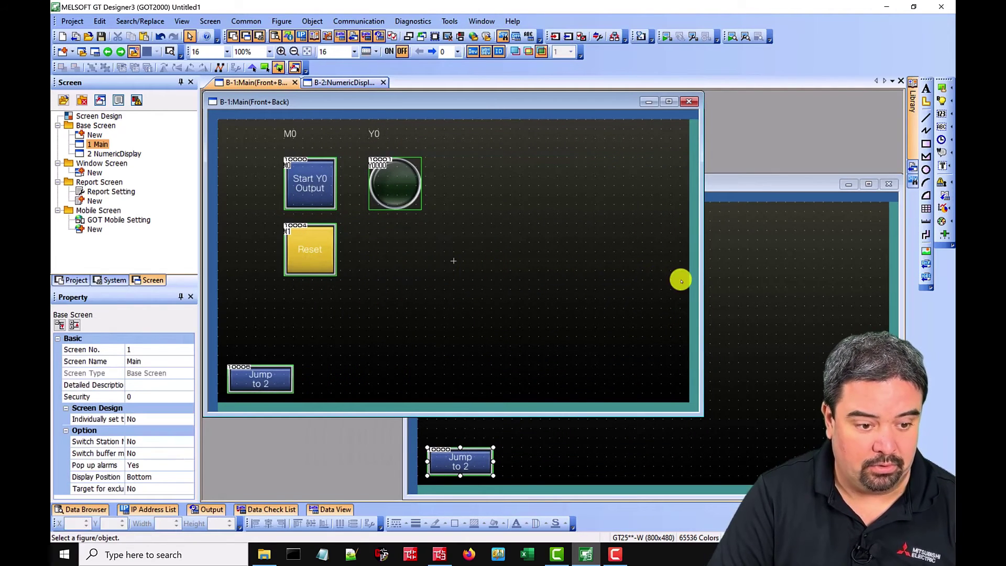
pyautogui.click(734, 288)
pyautogui.hotkey('ctrl', 'v')
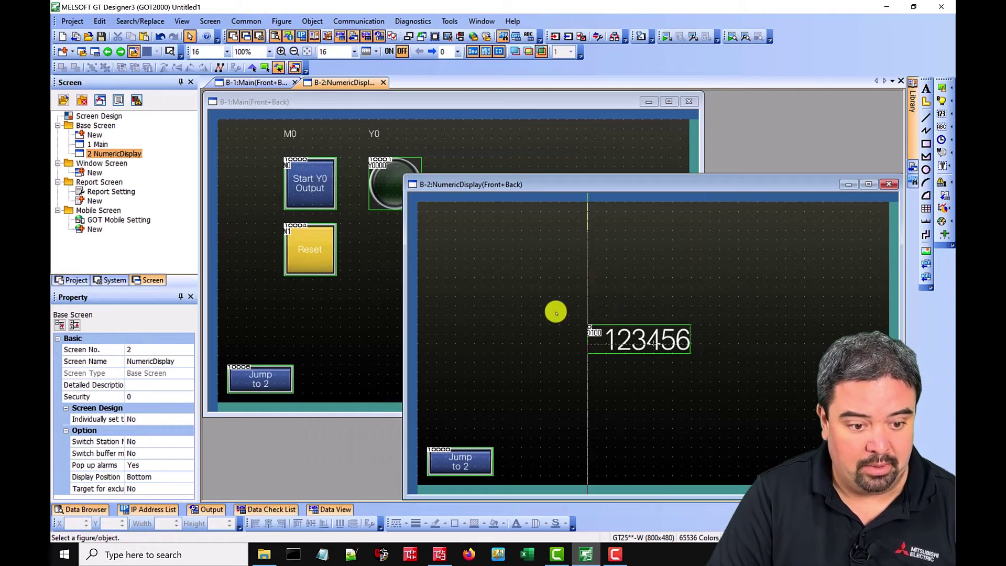
pyautogui.click(588, 325)
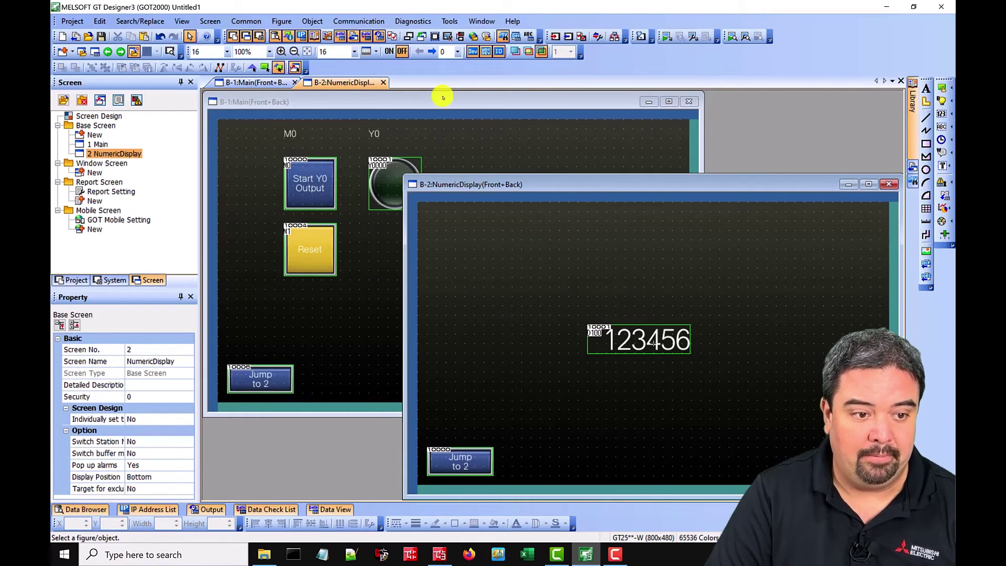
# Write the package data to the GOT via Ethernet, allowing the GOT to stop for writing
pyautogui.click(359, 21)
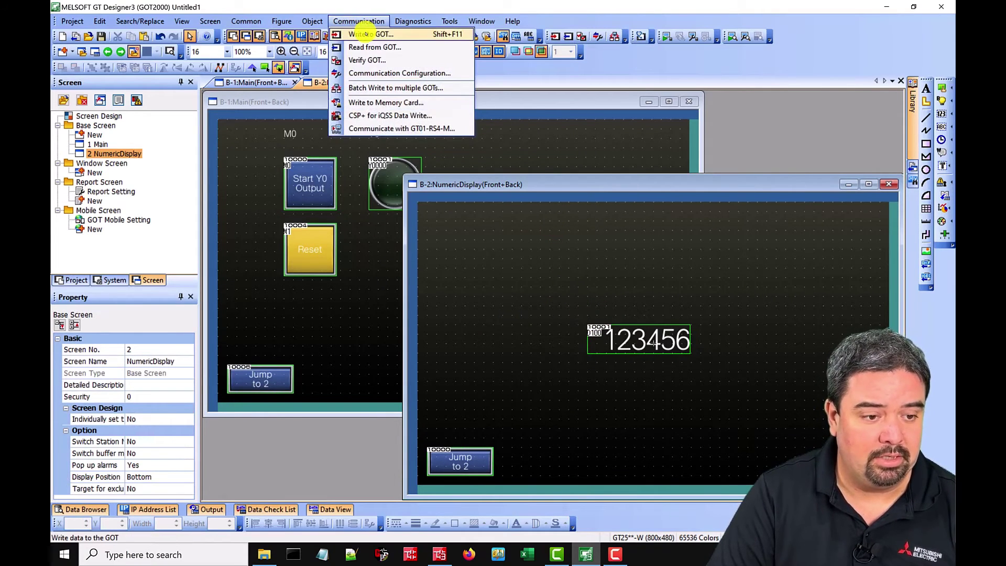
pyautogui.click(365, 35)
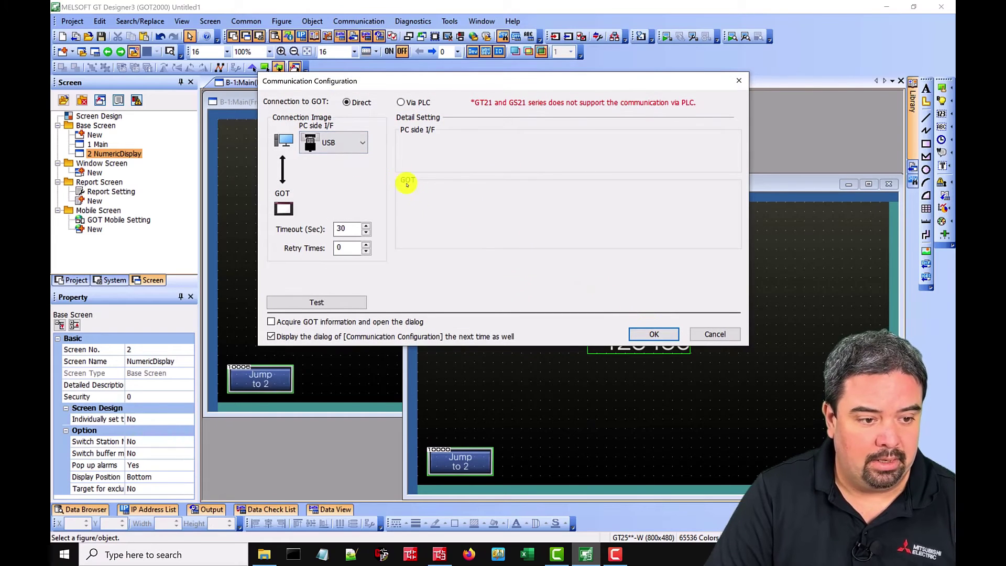
pyautogui.click(361, 142)
pyautogui.click(330, 163)
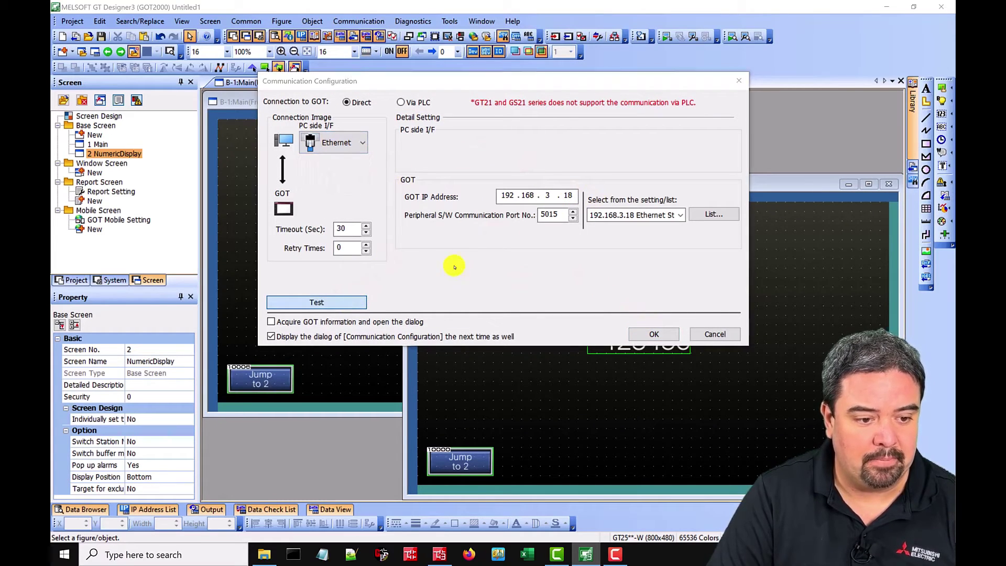
pyautogui.click(532, 240)
pyautogui.click(654, 334)
pyautogui.click(665, 352)
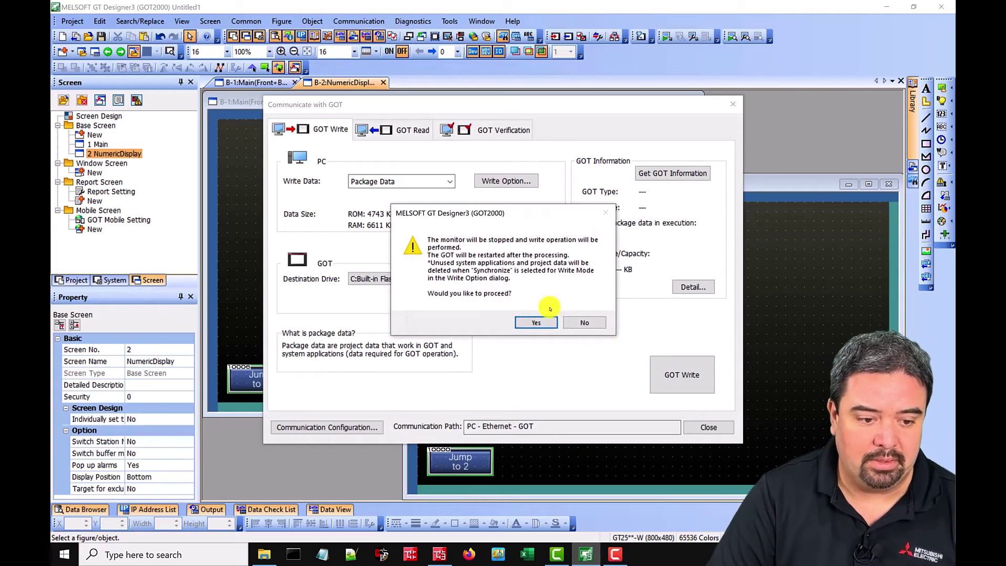
pyautogui.click(543, 323)
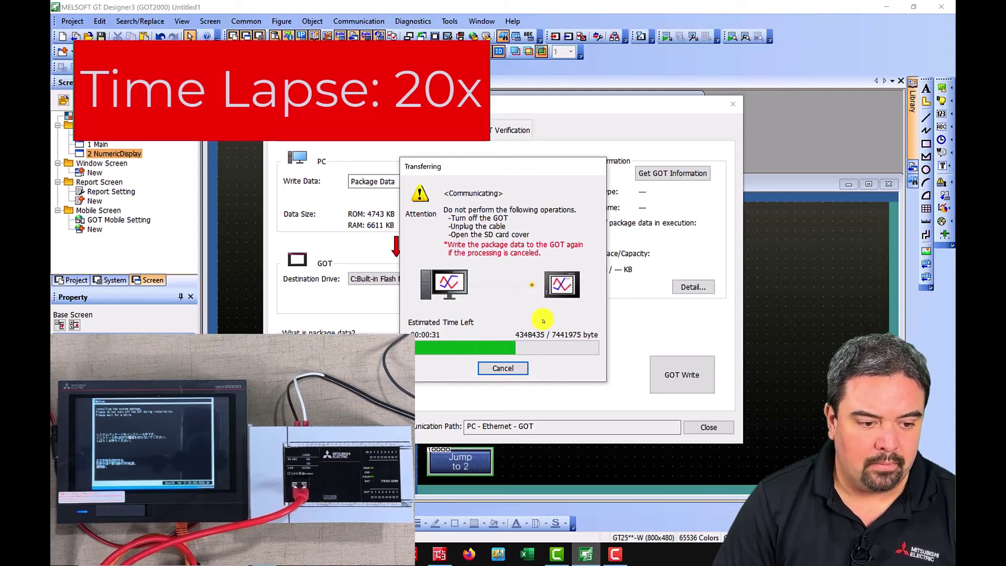
pyautogui.click(708, 427)
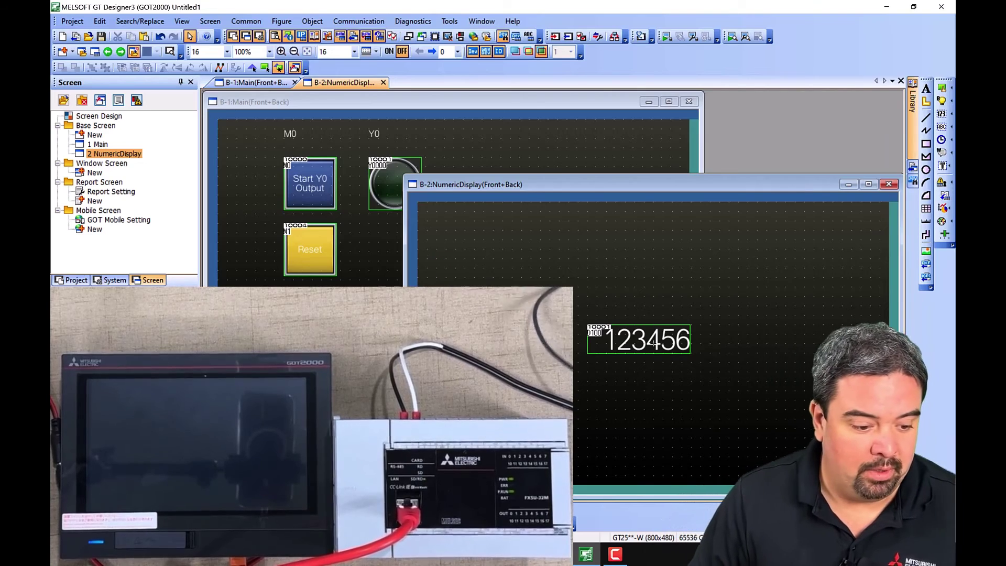
# Bring the GX Works3 ProgPou ladder monitor to the front with Alt+Tab
pyautogui.hotkey('alt', 'Tab')
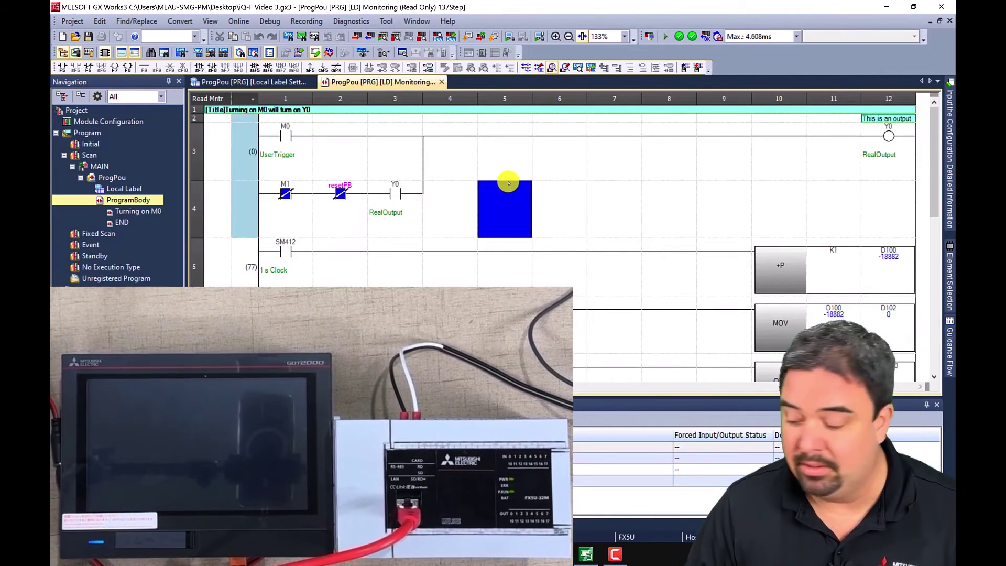